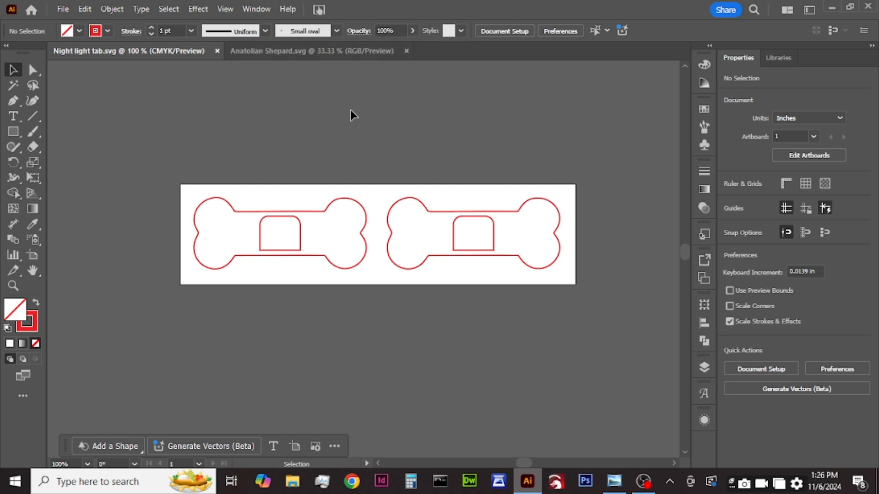
# Step: Copy the rightmost dog head outline and line art from Anatolian Shepard.svg into Night light tab.svg, placing them beside the bone artboard
pyautogui.scroll(-4, 350, 110)
pyautogui.scroll(1, 352, 123)
pyautogui.click(330, 52)
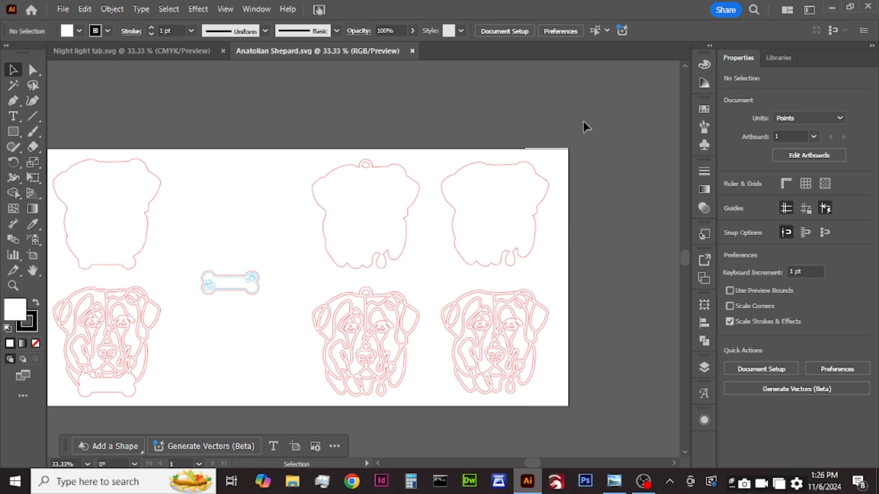
pyautogui.moveTo(583, 121); pyautogui.dragTo(449, 410)
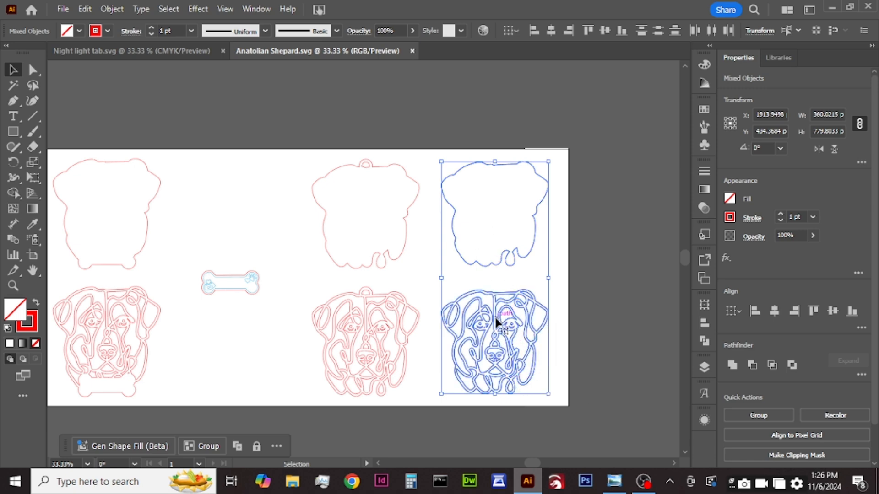
pyautogui.moveTo(488, 313); pyautogui.dragTo(173, 51)
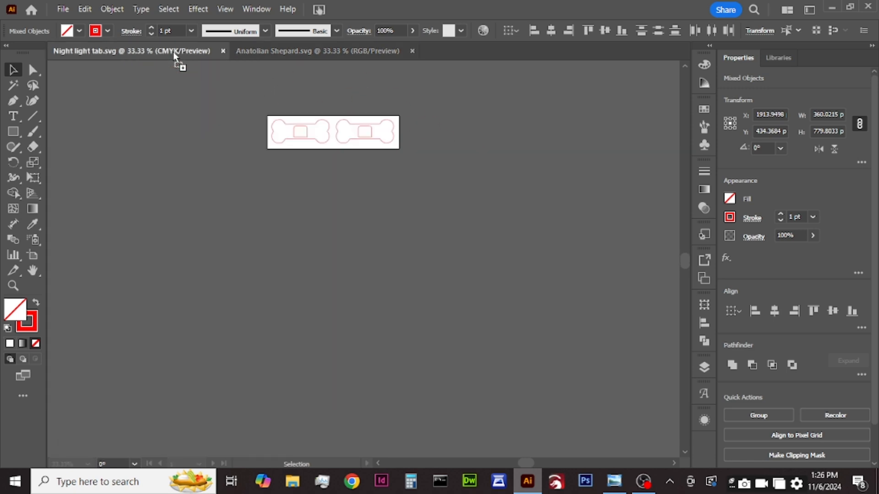
pyautogui.moveTo(430, 271); pyautogui.dragTo(479, 215)
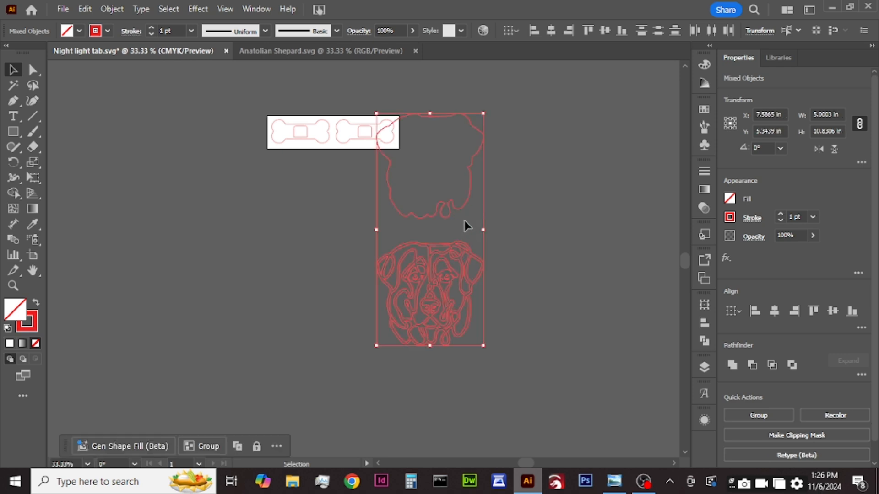
pyautogui.moveTo(424, 304); pyautogui.dragTo(451, 310)
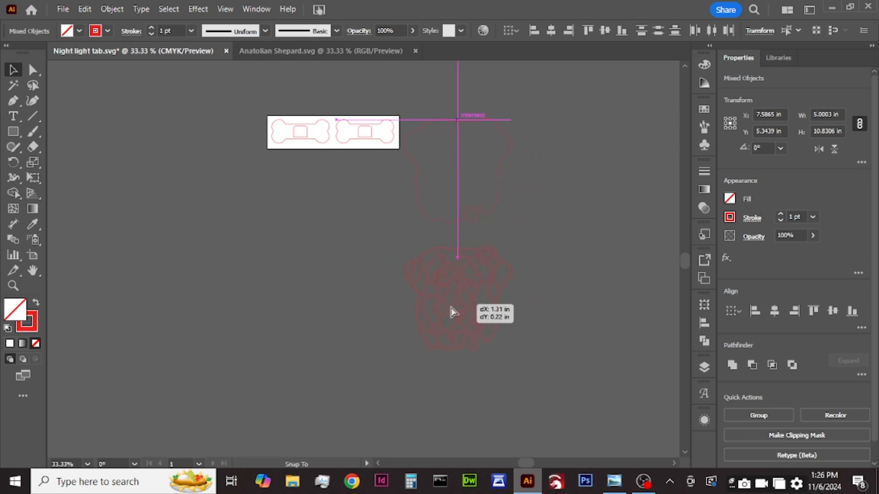
# Step: Add a large second artboard below the bone artboard and move the dog outline and line art onto it
pyautogui.click(33, 255)
pyautogui.moveTo(266, 169); pyautogui.dragTo(599, 412)
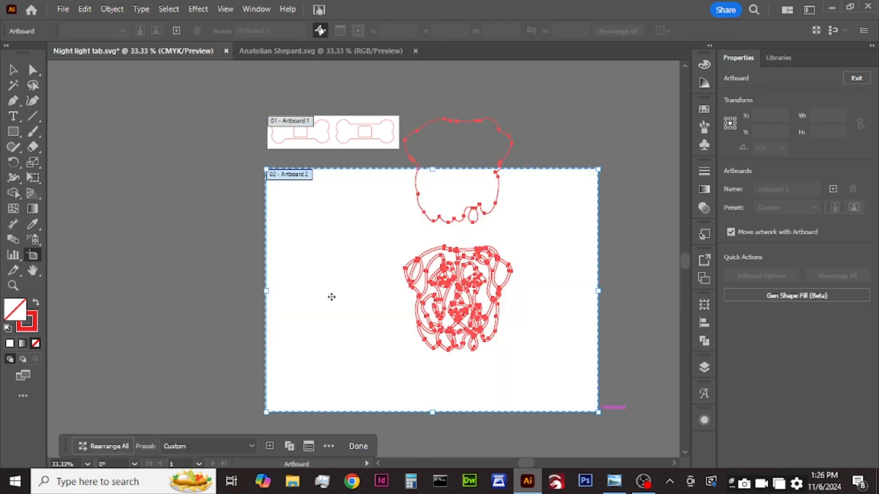
pyautogui.click(13, 70)
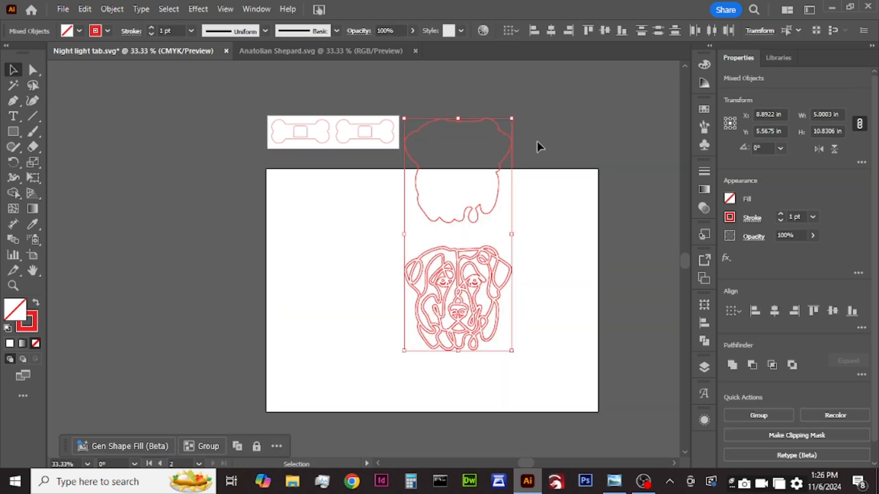
pyautogui.moveTo(496, 199); pyautogui.dragTo(484, 257)
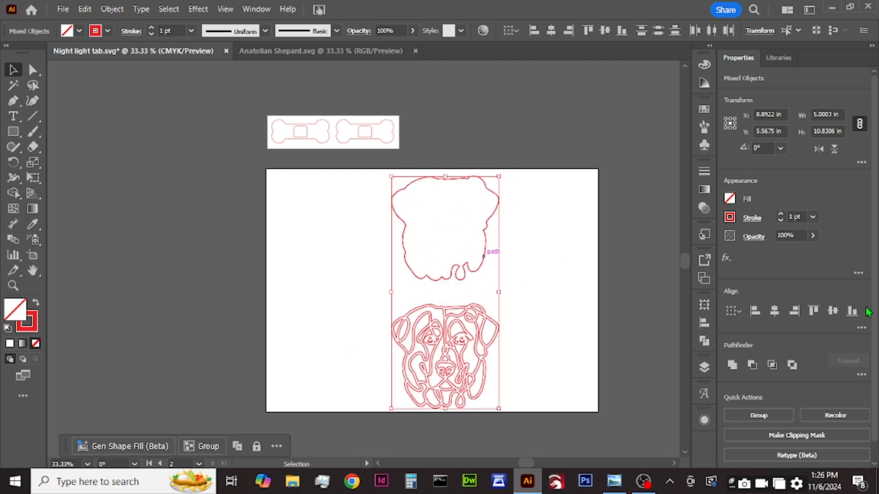
# Step: Align the dog outline and line art by their vertical centers and scale them proportionally to a height of 4 in
pyautogui.click(833, 310)
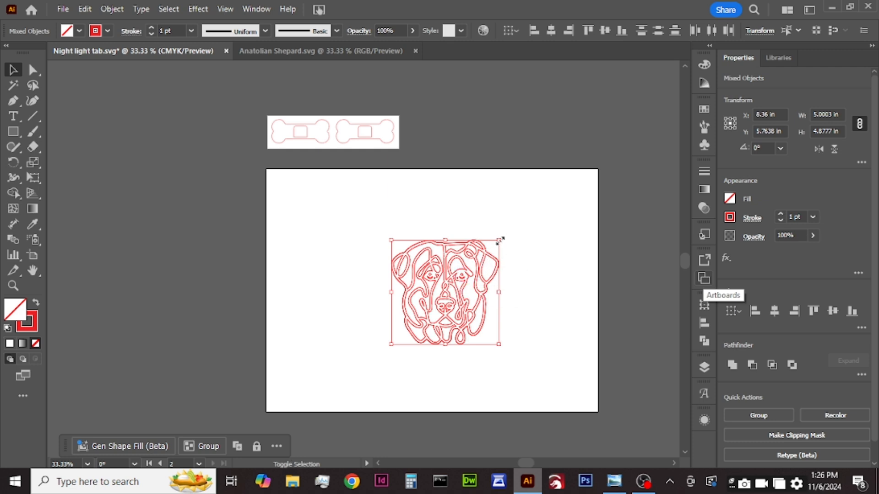
pyautogui.click(843, 131)
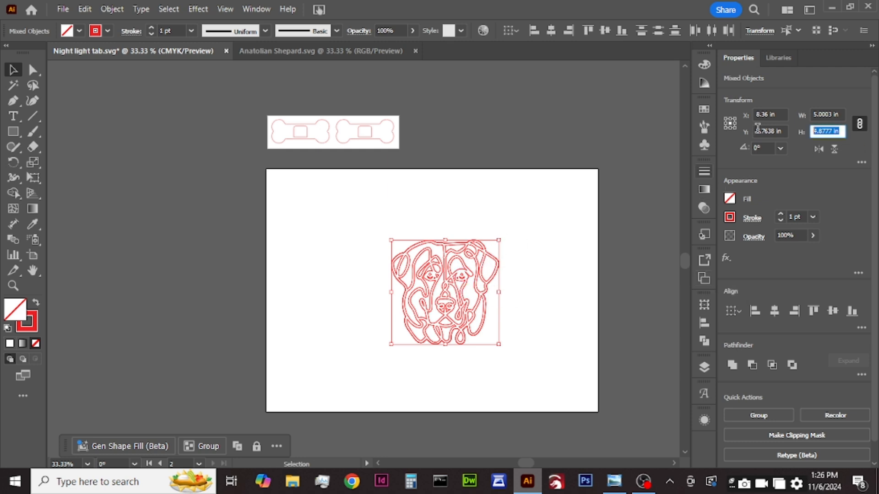
pyautogui.write('4')
pyautogui.press('Return')
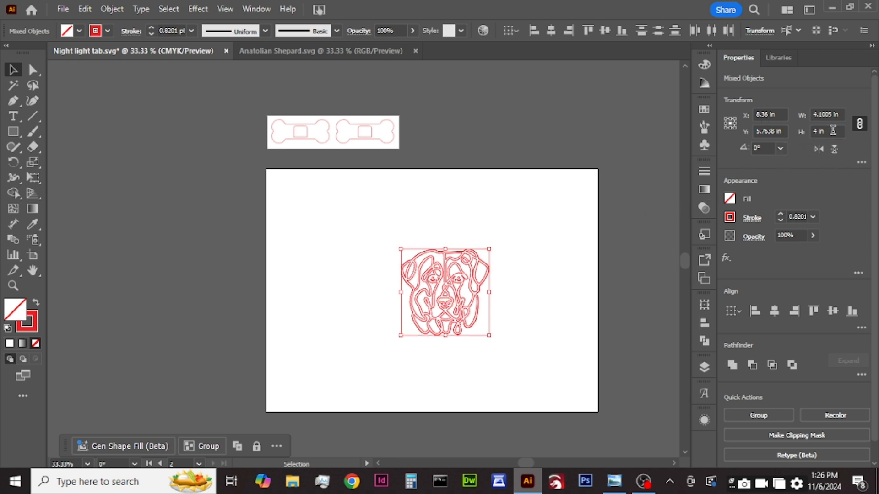
pyautogui.click(832, 130)
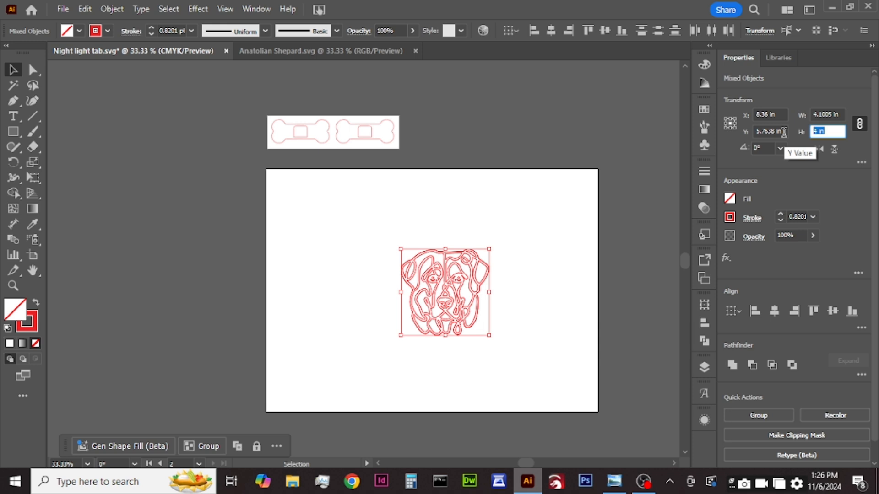
pyautogui.click(538, 243)
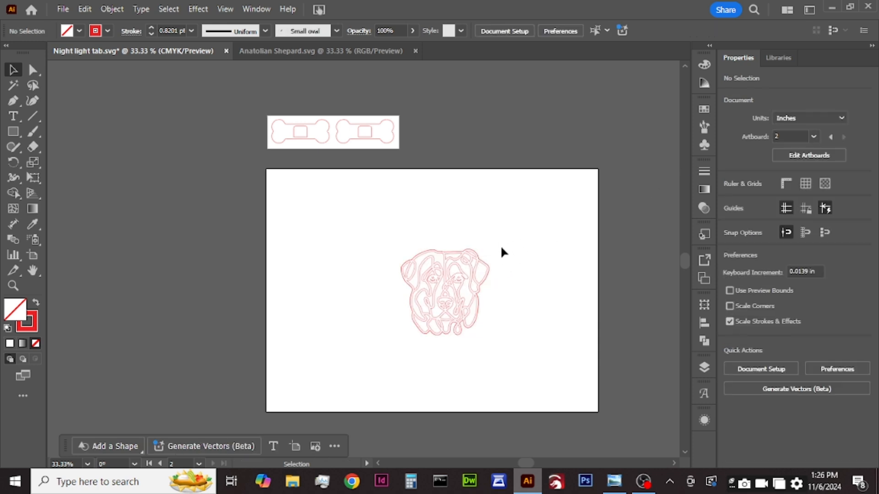
# Step: Move the dog head up on the new artboard and place the two bone shapes below it
pyautogui.moveTo(451, 304); pyautogui.dragTo(472, 241)
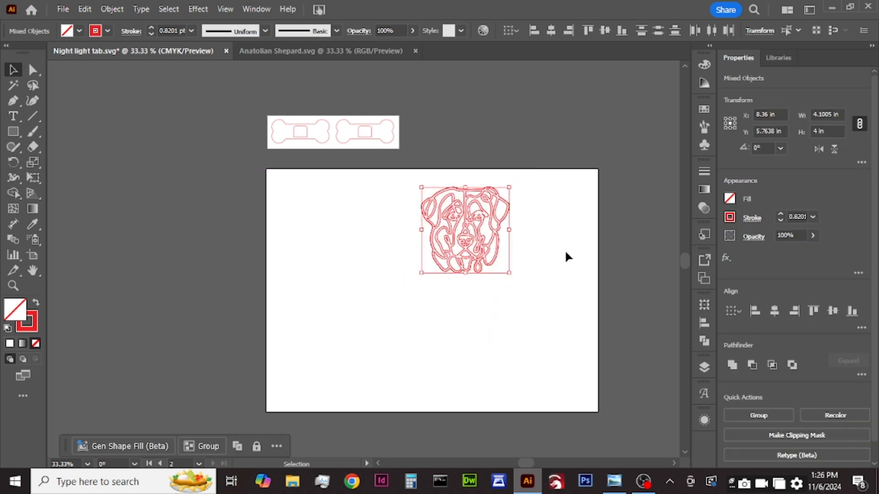
pyautogui.click(566, 252)
pyautogui.moveTo(308, 143); pyautogui.dragTo(455, 334)
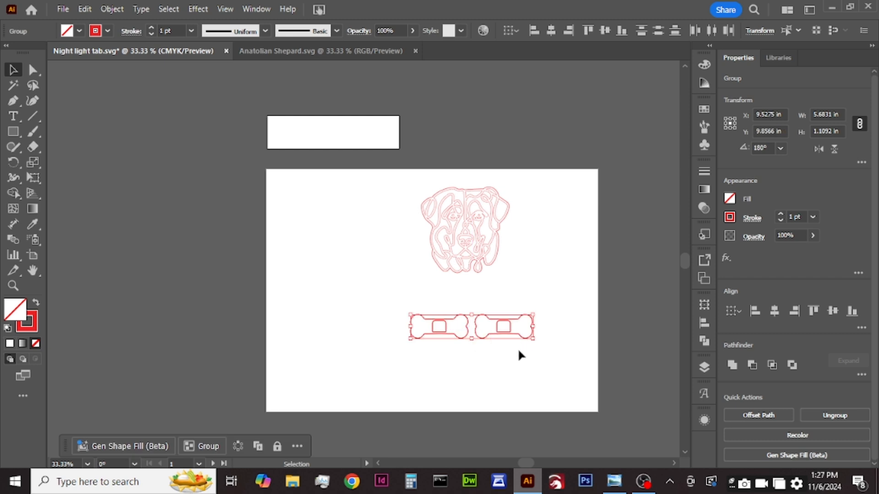
# Step: Stack the two bone shapes on top of each other by aligning their horizontal centers
pyautogui.scroll(1, 529, 356)
pyautogui.keyDown('alt'); pyautogui.scroll(2, 515, 381); pyautogui.keyUp('alt')
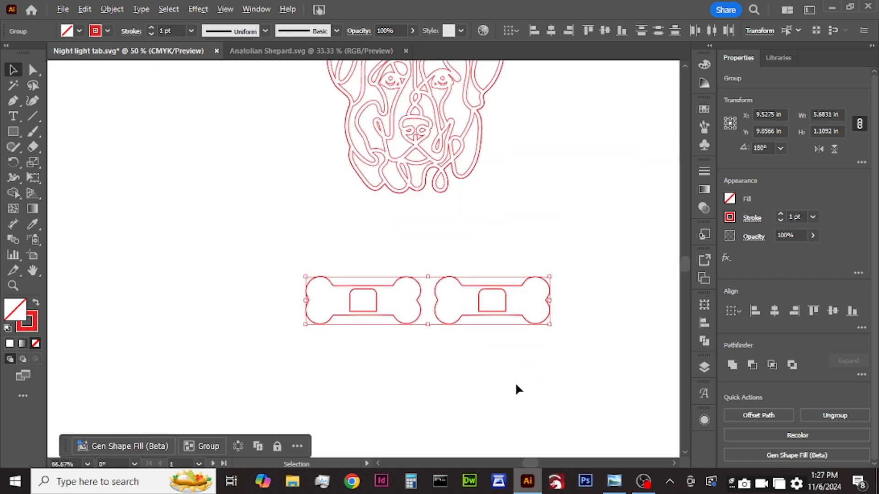
pyautogui.click(777, 315)
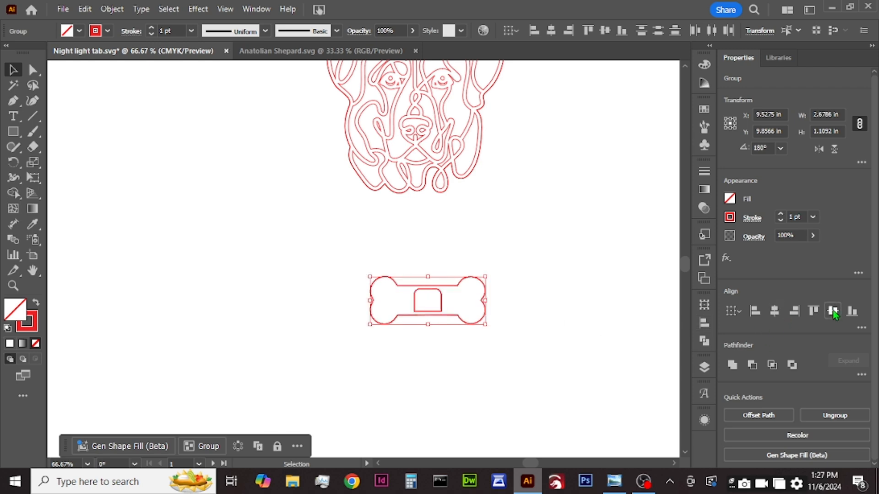
pyautogui.click(519, 333)
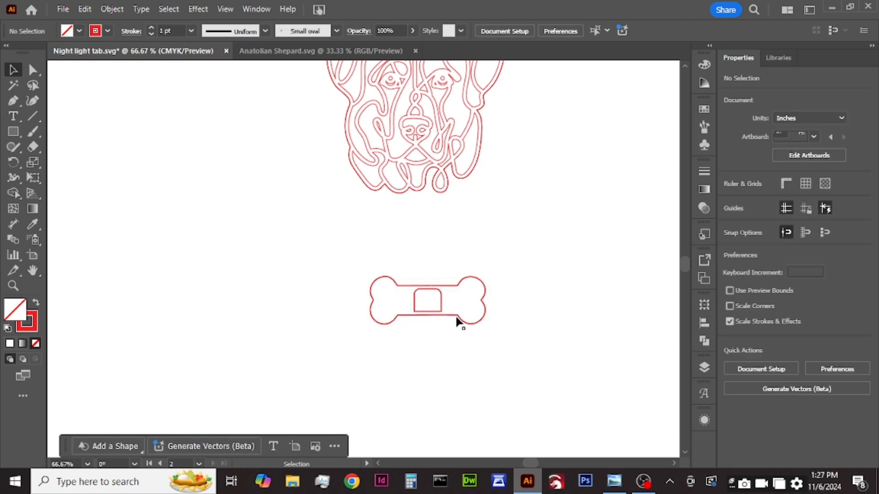
# Step: Make the hidden Layer 1 visible to reveal the hand-drawn tab outline
pyautogui.click(705, 368)
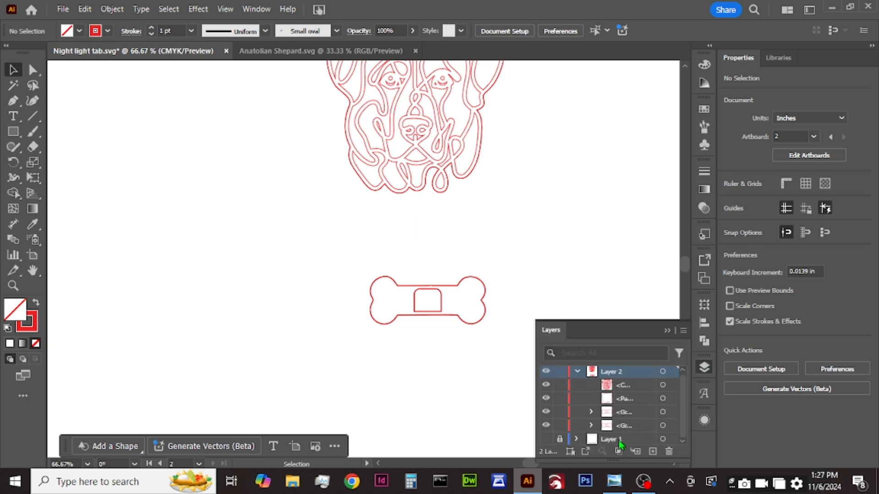
pyautogui.click(545, 440)
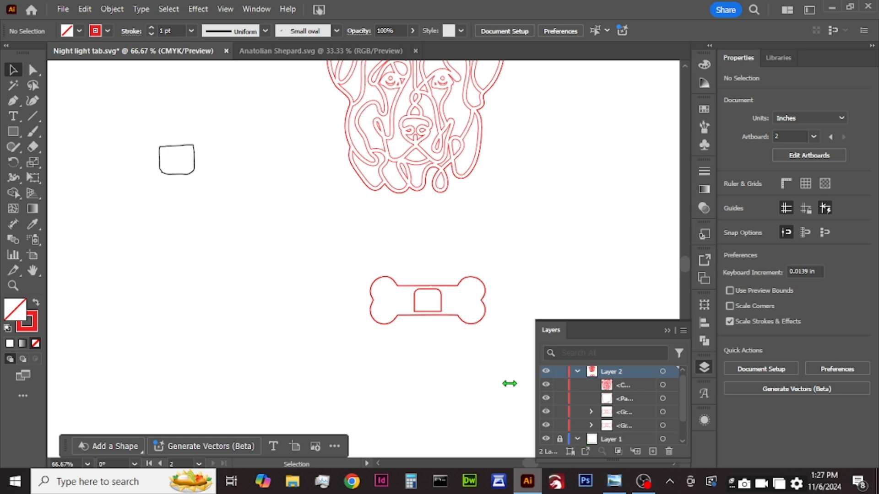
pyautogui.scroll(5, 144, 146)
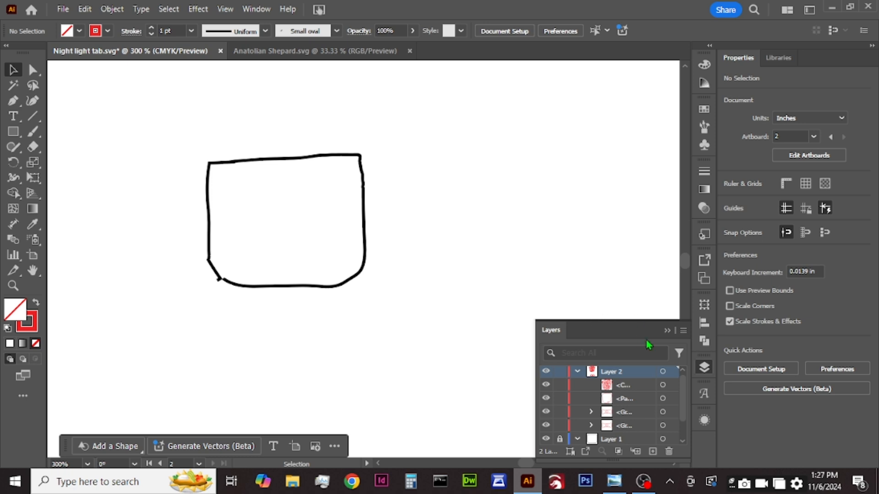
pyautogui.click(668, 331)
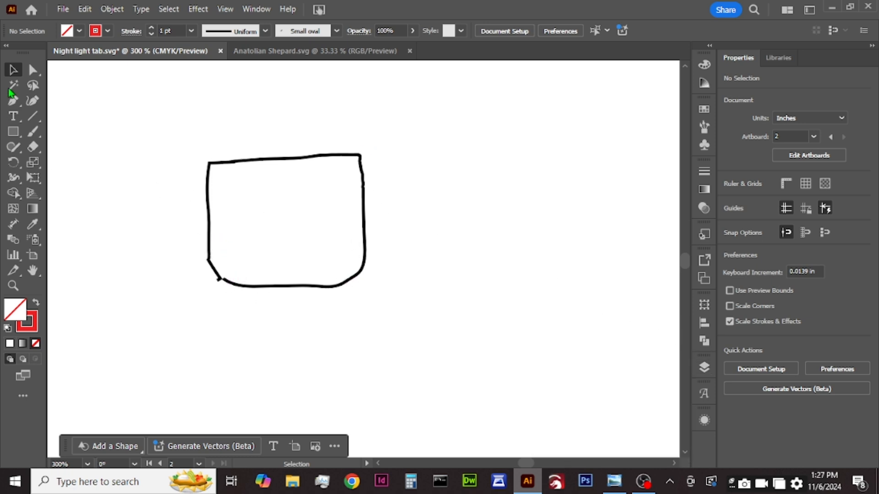
# Step: Draw two overlapping rectangles over the hand-drawn tab, about 0.81 by 0.5 in above and 0.81 by 0.33 in below
pyautogui.click(12, 131)
pyautogui.moveTo(207, 159); pyautogui.dragTo(364, 253)
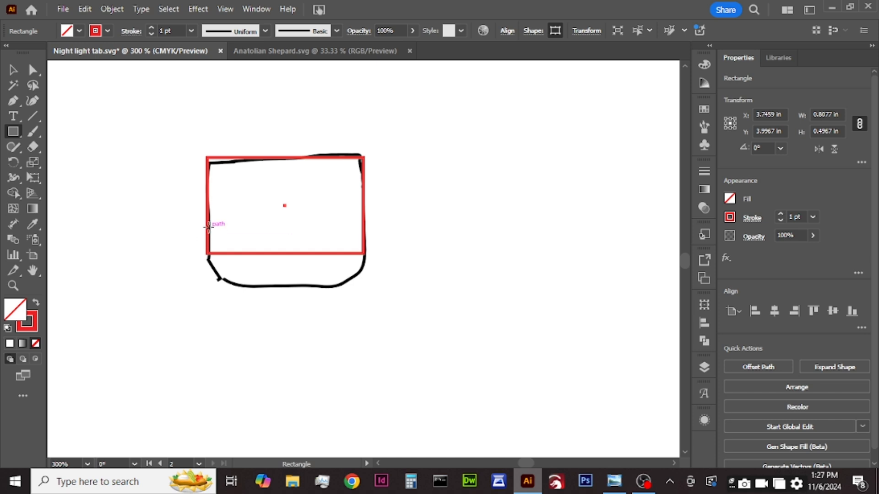
pyautogui.moveTo(208, 224); pyautogui.dragTo(364, 287)
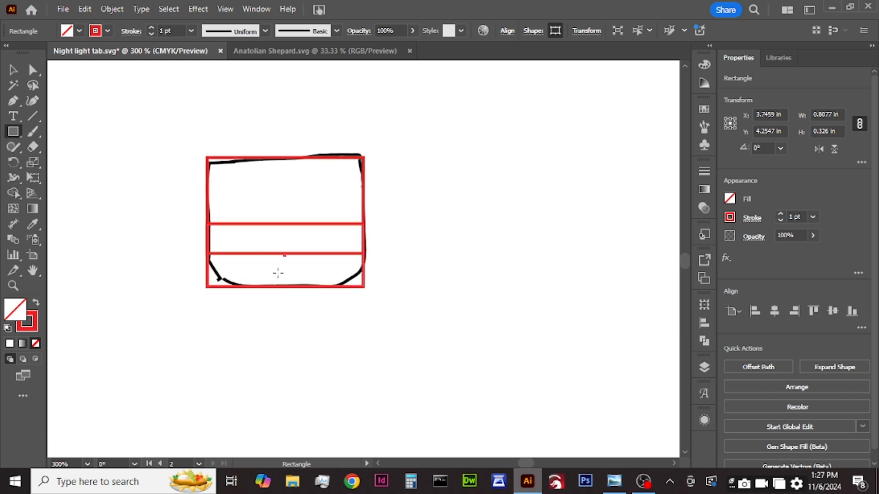
# Step: Round all corners of the lower rectangle with a radius of 0.163 in
pyautogui.click(15, 73)
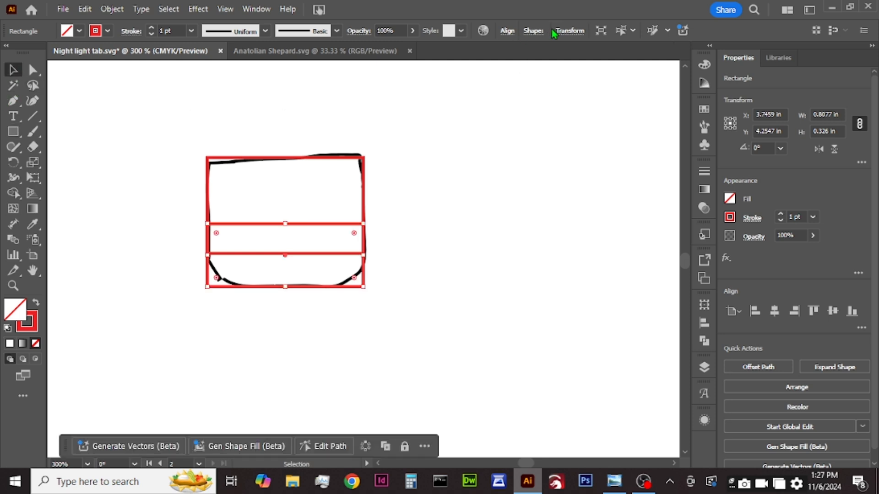
pyautogui.click(538, 32)
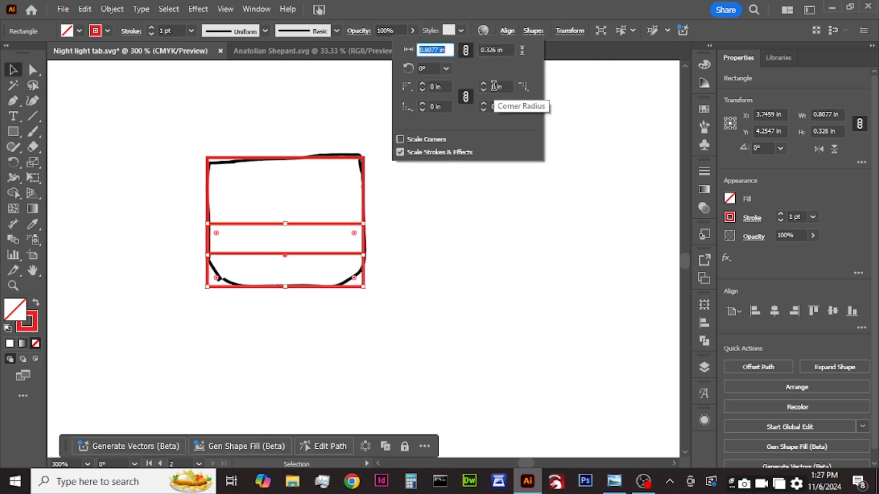
pyautogui.click(484, 85)
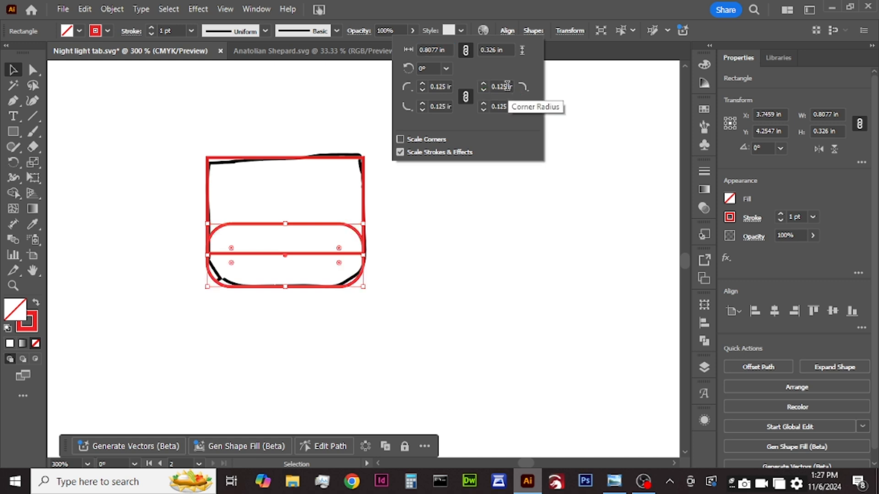
pyautogui.click(497, 86)
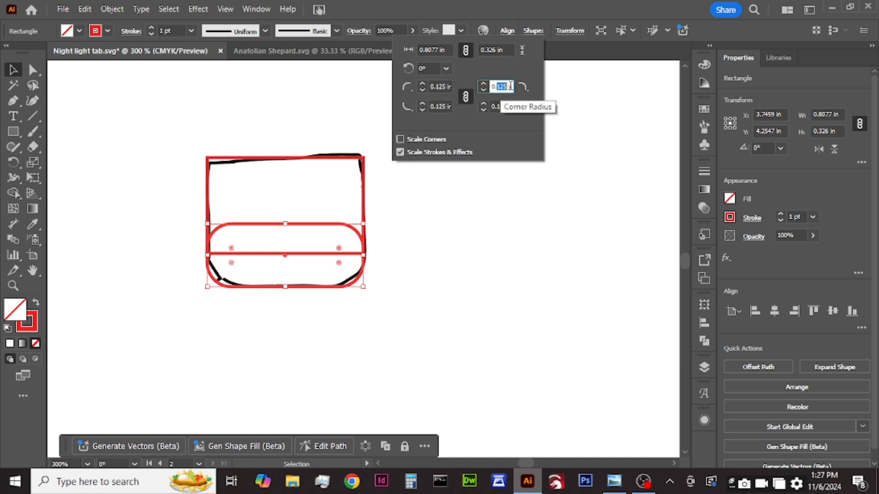
pyautogui.write('163')
pyautogui.press('Return')
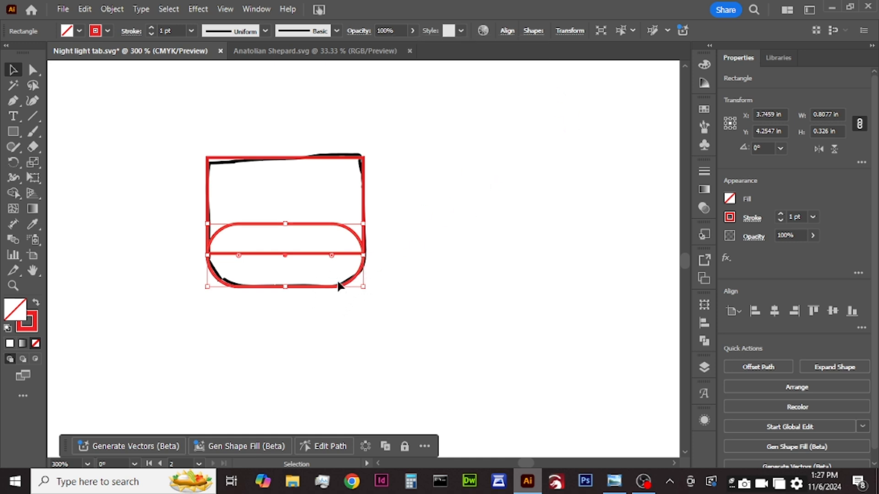
# Step: Unite the two rectangles into a single tab shape and move it horizontally off the hand-drawn outline
pyautogui.moveTo(394, 151); pyautogui.dragTo(232, 338)
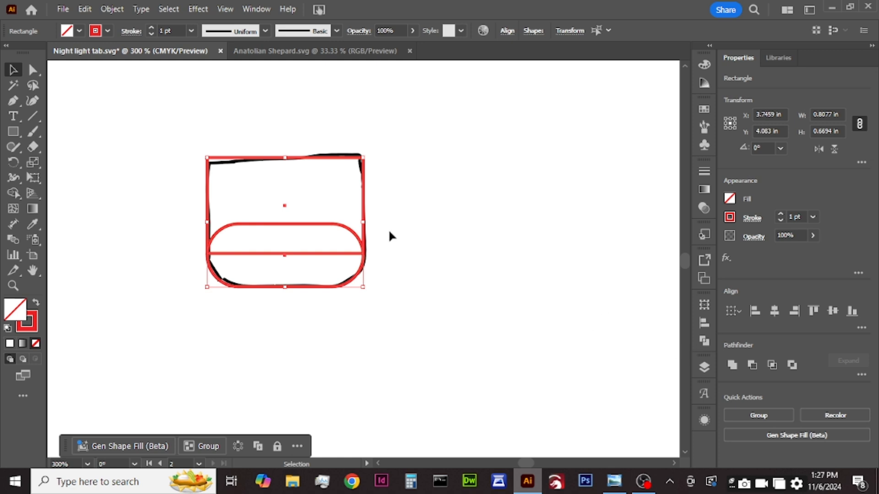
pyautogui.click(353, 261)
pyautogui.click(355, 253)
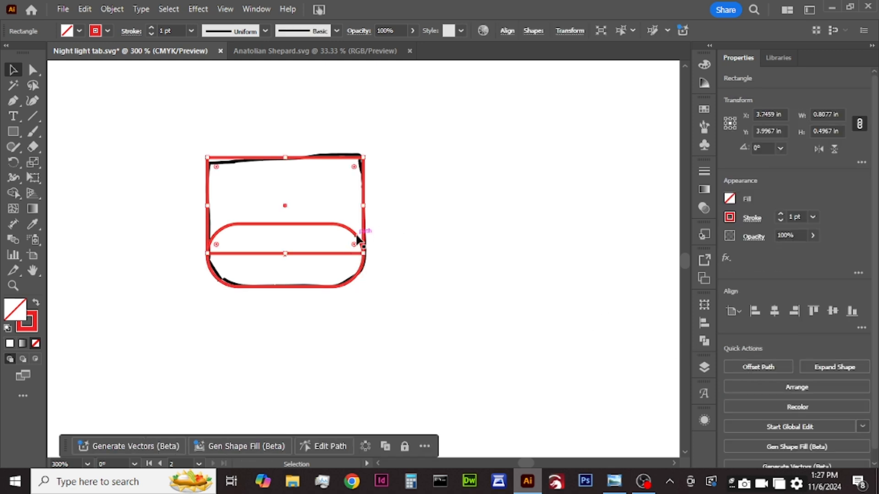
pyautogui.keyDown('shift'); pyautogui.click(364, 232); pyautogui.keyUp('shift')
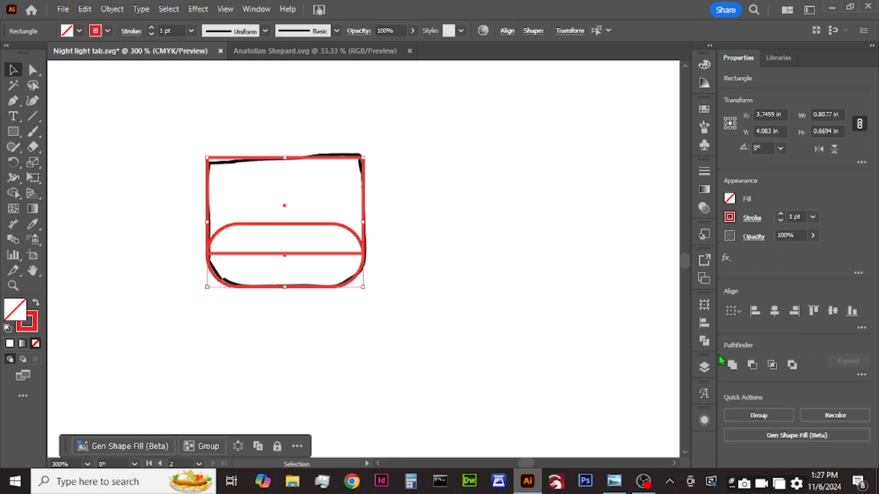
pyautogui.click(732, 365)
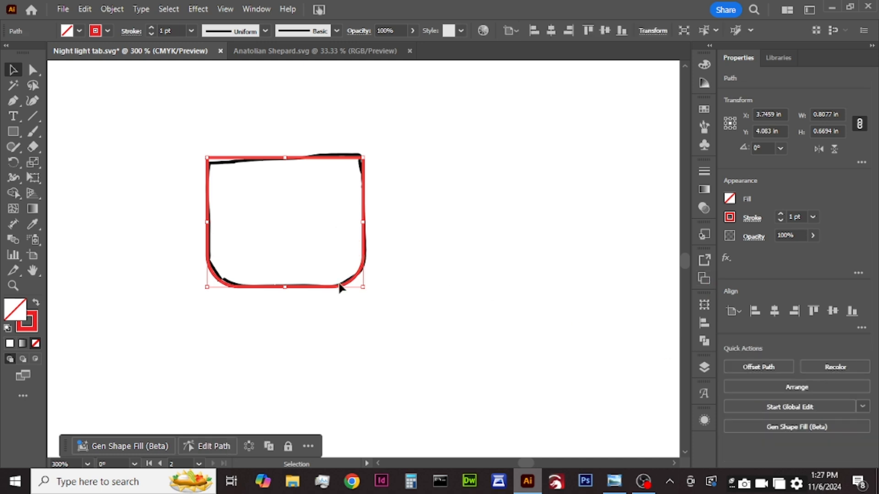
pyautogui.moveTo(351, 287); pyautogui.dragTo(577, 288)
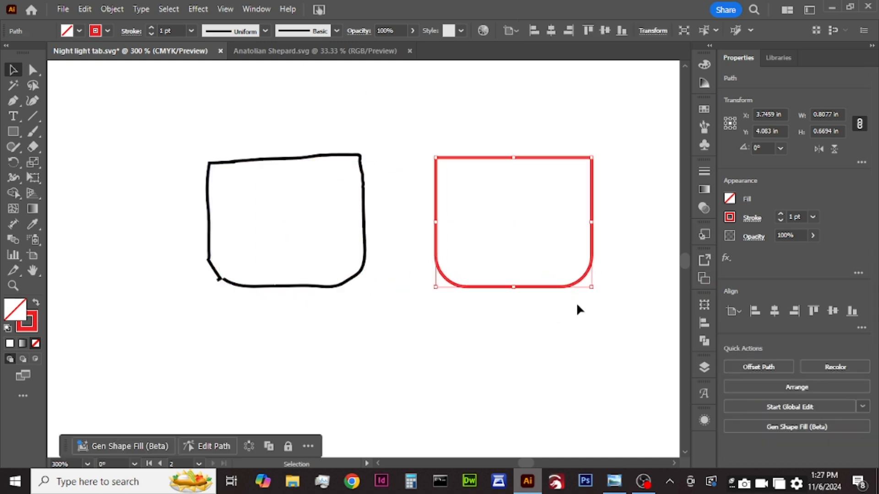
pyautogui.click(499, 327)
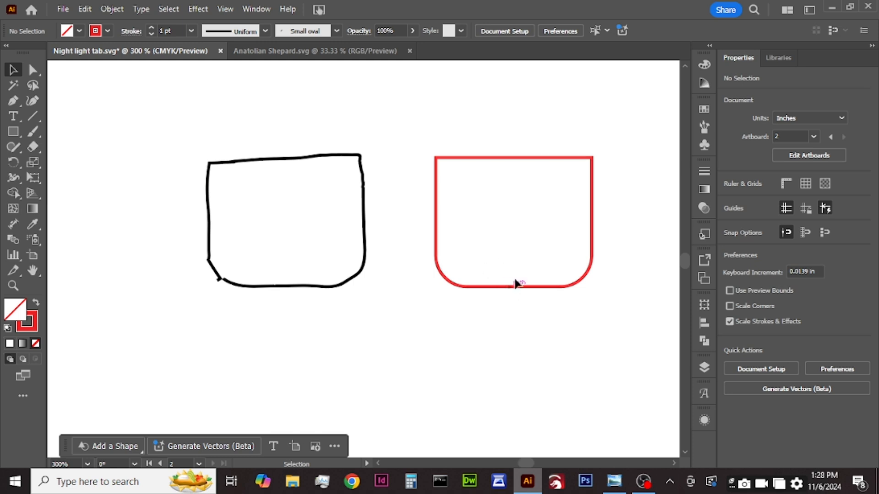
# Step: Delete the united tab outline, then hide and collapse Layer 1 with the hand-drawn tab
pyautogui.click(593, 229)
pyautogui.press('Delete')
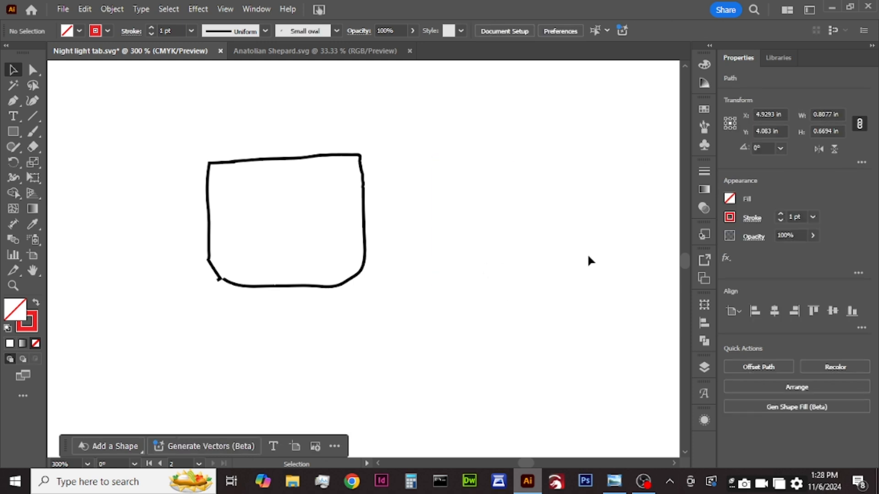
pyautogui.click(704, 367)
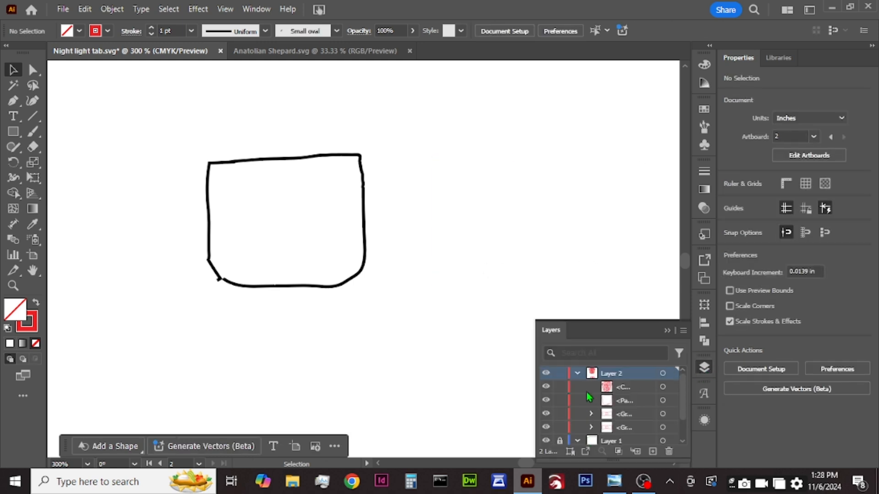
pyautogui.scroll(-2, 588, 394)
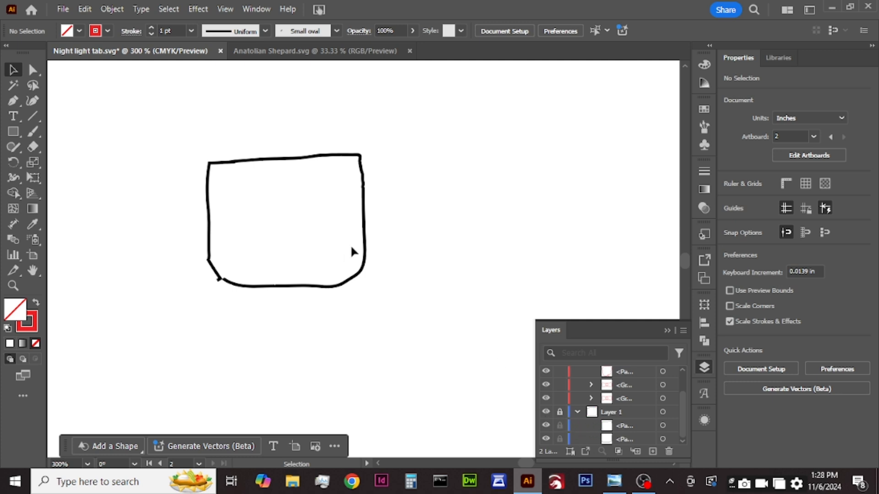
pyautogui.click(546, 412)
pyautogui.click(577, 412)
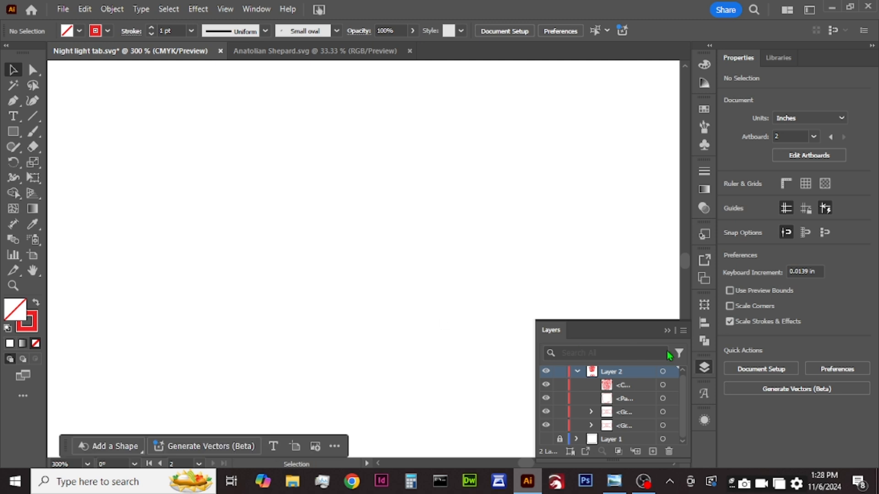
pyautogui.moveTo(669, 330); pyautogui.dragTo(707, 416)
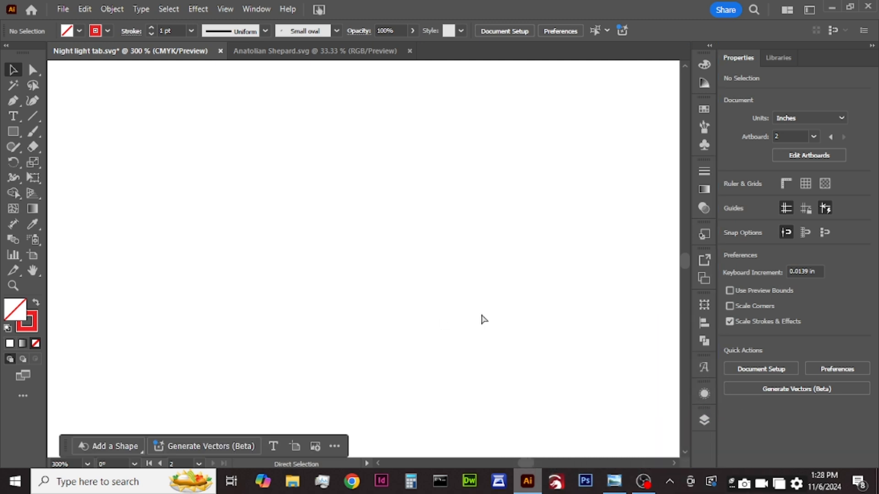
# Step: Move the bones up so they overlap the dog head's chin, and centre all the artwork horizontally
pyautogui.keyDown('alt'); pyautogui.scroll(-3, 489, 314); pyautogui.keyUp('alt')
pyautogui.keyDown('alt'); pyautogui.scroll(-2, 490, 319); pyautogui.keyUp('alt')
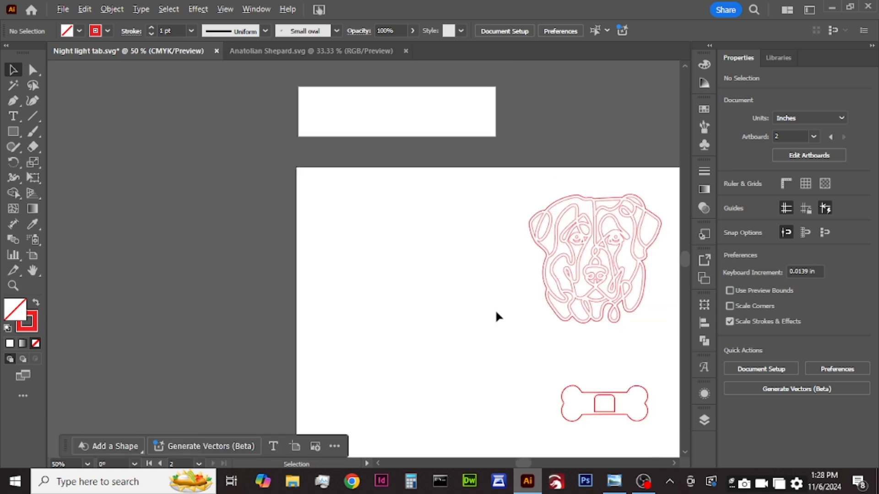
pyautogui.scroll(-2, 550, 344)
pyautogui.hscroll(4, 602, 349)
pyautogui.hscroll(1, 589, 347)
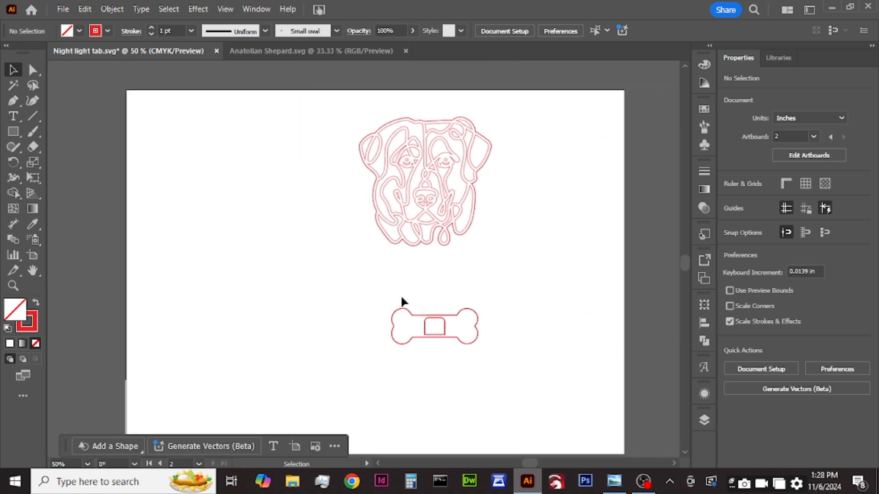
pyautogui.scroll(2, 401, 296)
pyautogui.keyDown('alt'); pyautogui.scroll(1, 446, 369); pyautogui.keyUp('alt')
pyautogui.scroll(2, 437, 334)
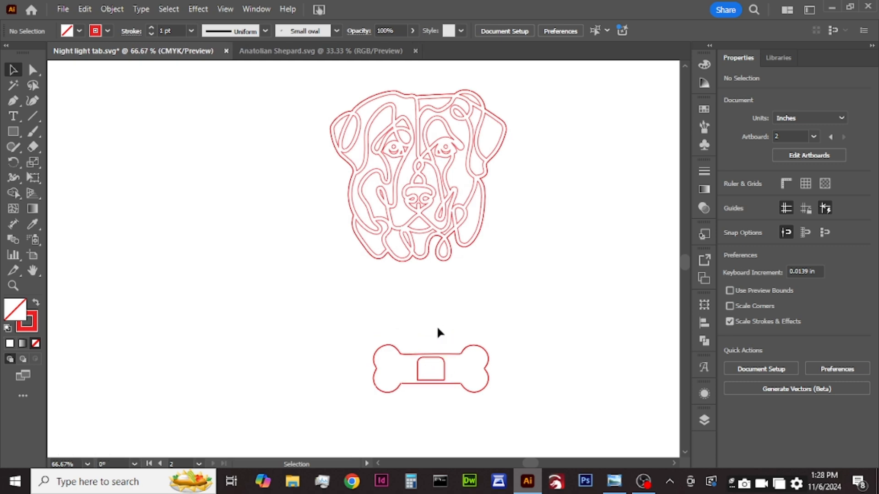
pyautogui.click(449, 385)
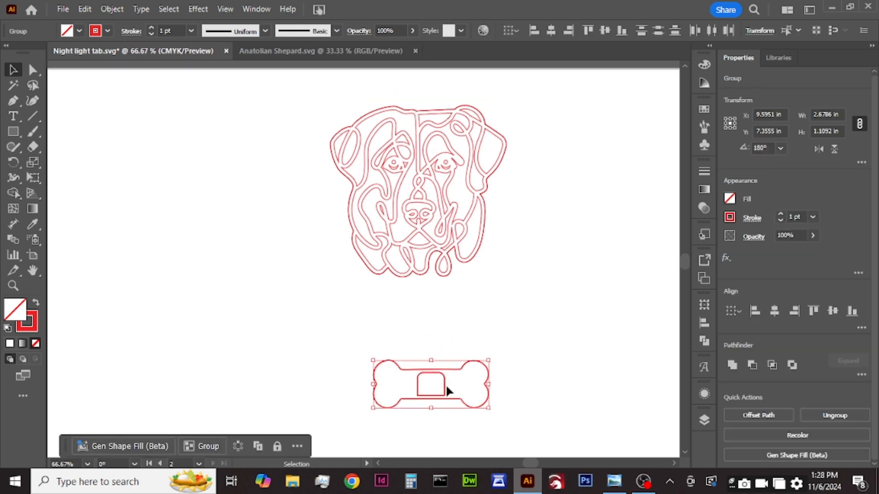
pyautogui.moveTo(446, 392); pyautogui.dragTo(437, 287)
pyautogui.hotkey('ctrl', 'a')
pyautogui.click(774, 315)
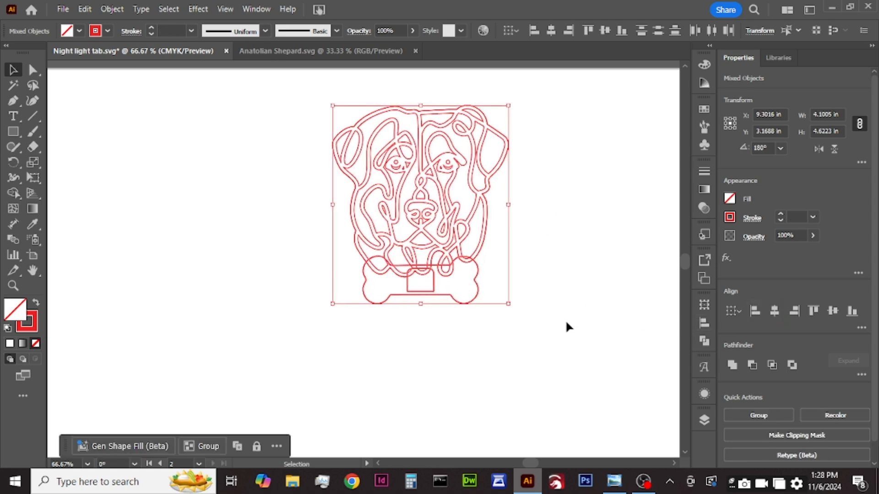
pyautogui.click(540, 331)
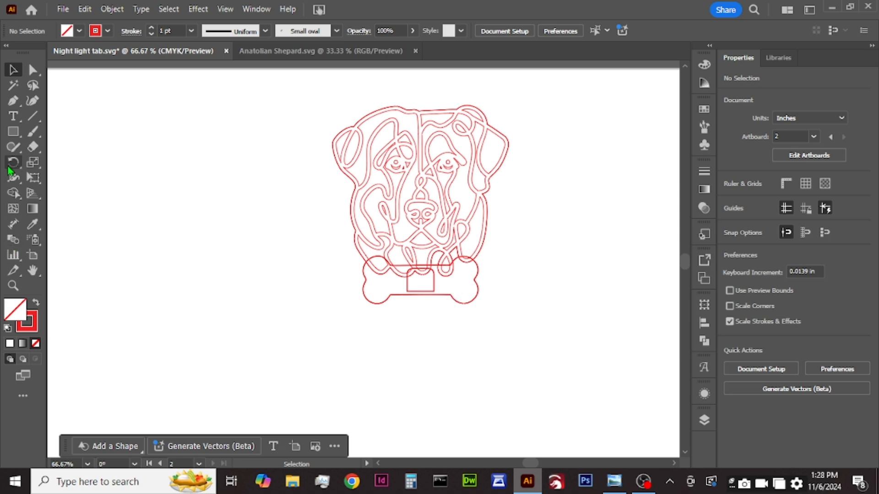
# Step: Draw a square beside the dog head, scale it to about 1.26 in and round its corners to 0.25 in
pyautogui.click(12, 132)
pyautogui.moveTo(106, 156)
pyautogui.mouseDown()
pyautogui.moveTo(196, 243)
pyautogui.moveTo(224, 255)
pyautogui.moveTo(190, 245)
pyautogui.moveTo(180, 220)
pyautogui.moveTo(178, 227)
pyautogui.mouseUp()
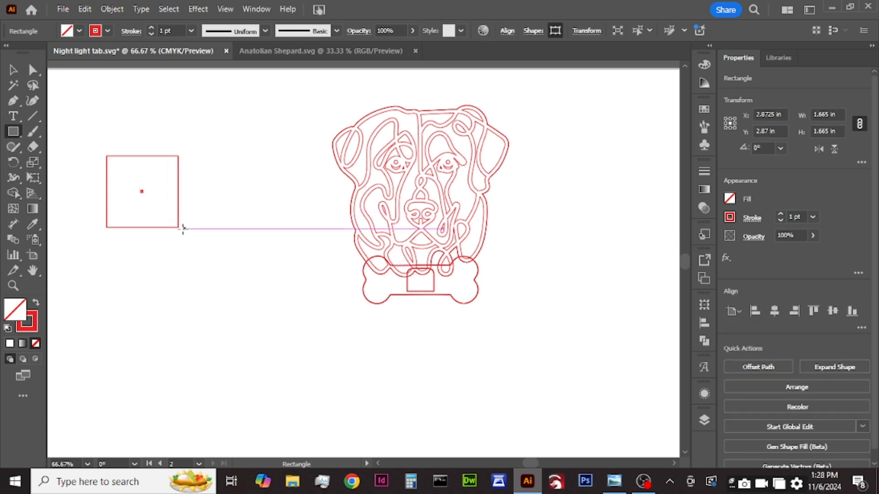
pyautogui.click(13, 70)
pyautogui.moveTo(180, 228); pyautogui.dragTo(162, 210)
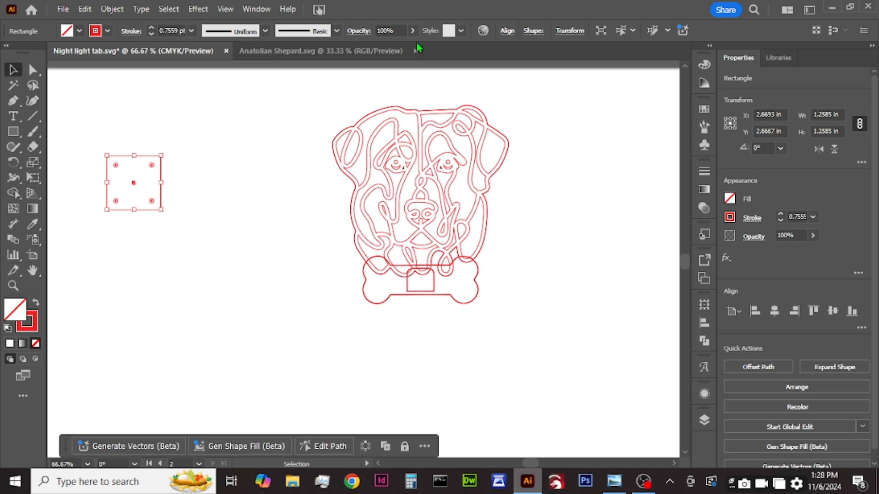
pyautogui.click(534, 33)
pyautogui.click(484, 84)
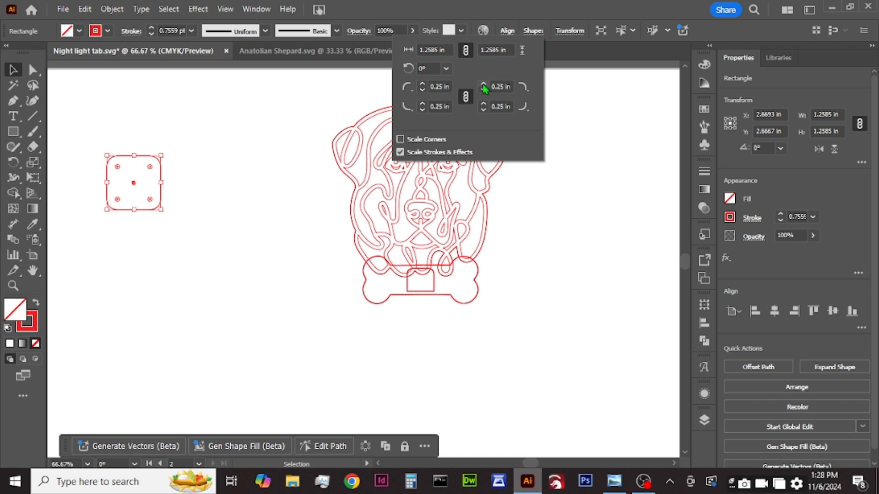
pyautogui.click(201, 184)
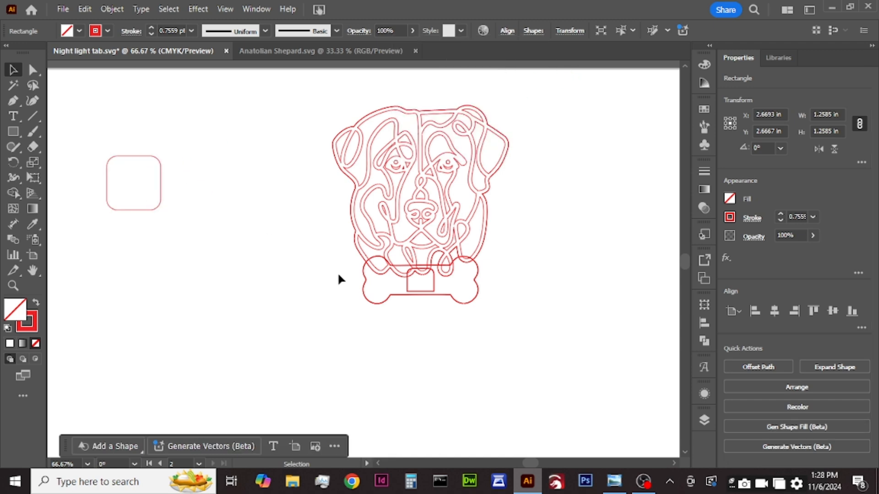
# Step: Try to take the tab outline out of the bone group and paste it as a separate object
pyautogui.doubleClick(434, 286)
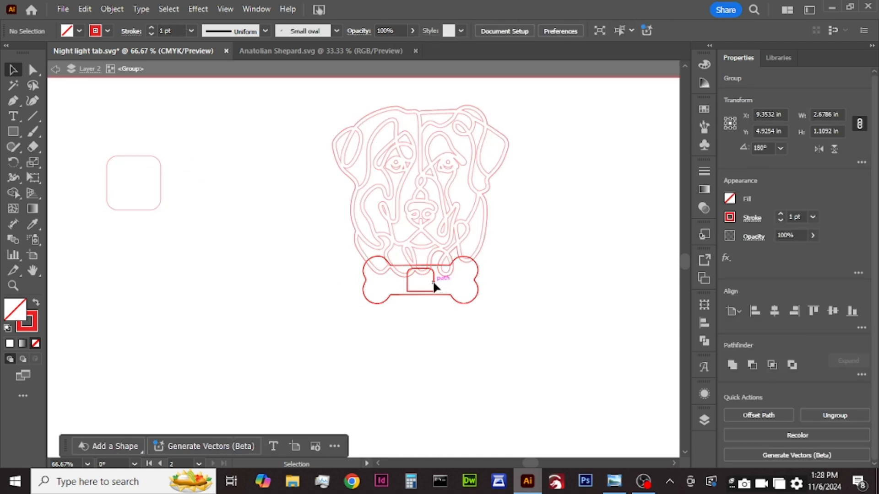
pyautogui.click(434, 287)
pyautogui.click(386, 278)
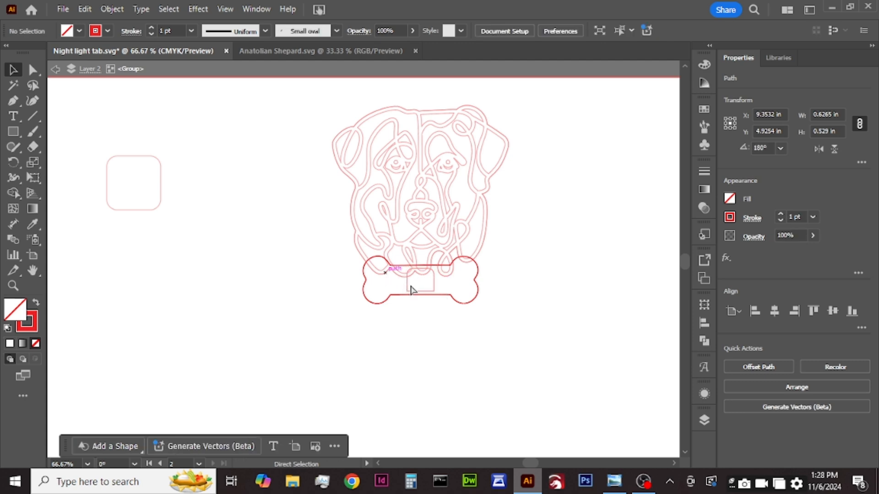
pyautogui.doubleClick(274, 268)
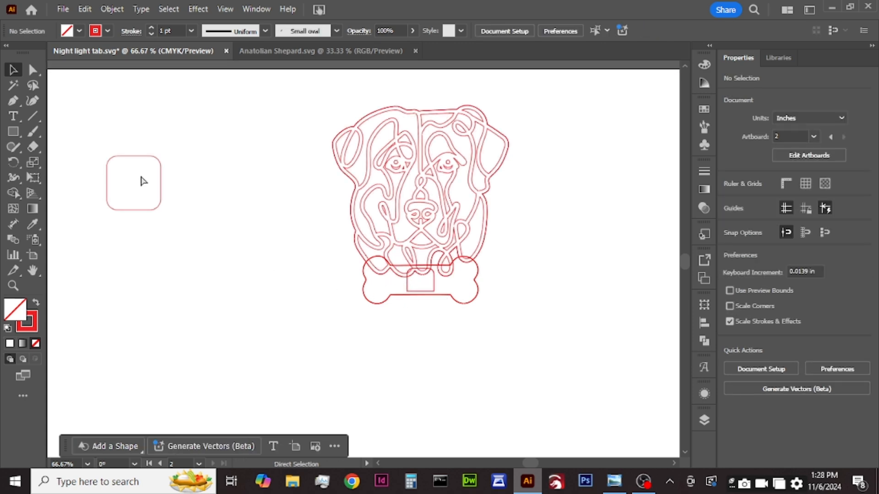
pyautogui.hotkey('ctrl', 'v')
pyautogui.moveTo(356, 270); pyautogui.dragTo(416, 301)
pyautogui.keyDown('shift'); pyautogui.click(151, 207); pyautogui.keyUp('shift')
pyautogui.click(493, 341)
# Step: Undo the changes to the bone's tab outline and leave the group's isolation mode
pyautogui.hotkey('ctrl', 'z')
pyautogui.hotkey('ctrl', 'z')
pyautogui.hotkey('ctrl', 'z')
pyautogui.hotkey('ctrl', 'z')
pyautogui.hotkey('ctrl', 'z')
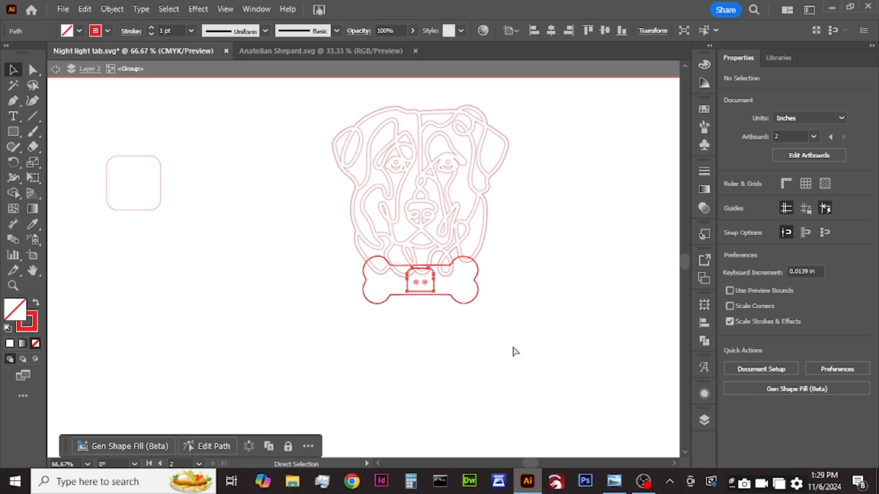
pyautogui.click(510, 339)
pyautogui.doubleClick(501, 316)
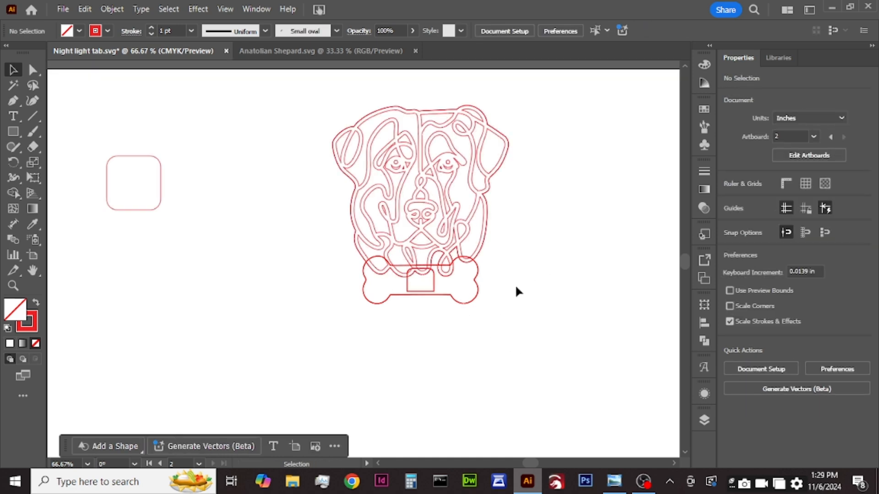
# Step: Delete the rounded square beside the dog head
pyautogui.click(434, 281)
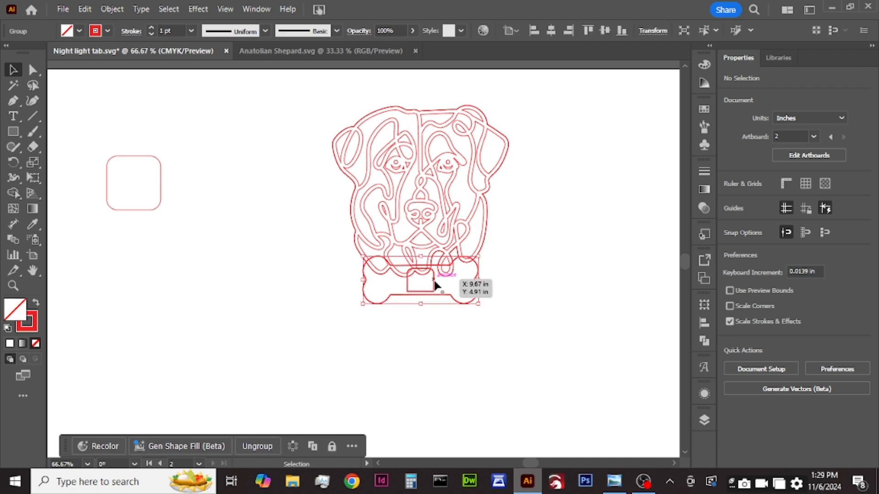
pyautogui.click(435, 223)
pyautogui.click(180, 141)
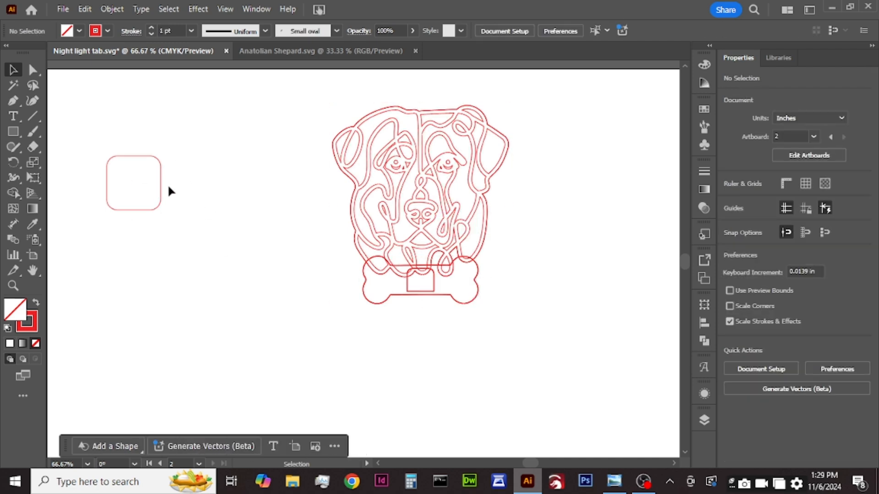
pyautogui.click(125, 210)
pyautogui.press('Delete')
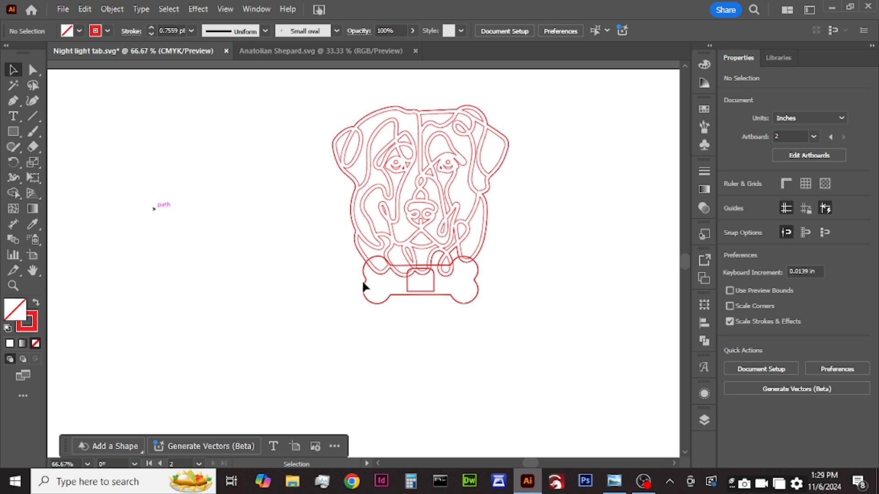
# Step: Move the detailed dog head and the upper bone group sideways, clear of the plain backing outline and its bone
pyautogui.click(434, 284)
pyautogui.keyDown('shift'); pyautogui.click(439, 229); pyautogui.keyUp('shift')
pyautogui.moveTo(440, 232); pyautogui.dragTo(255, 232)
pyautogui.click(402, 222)
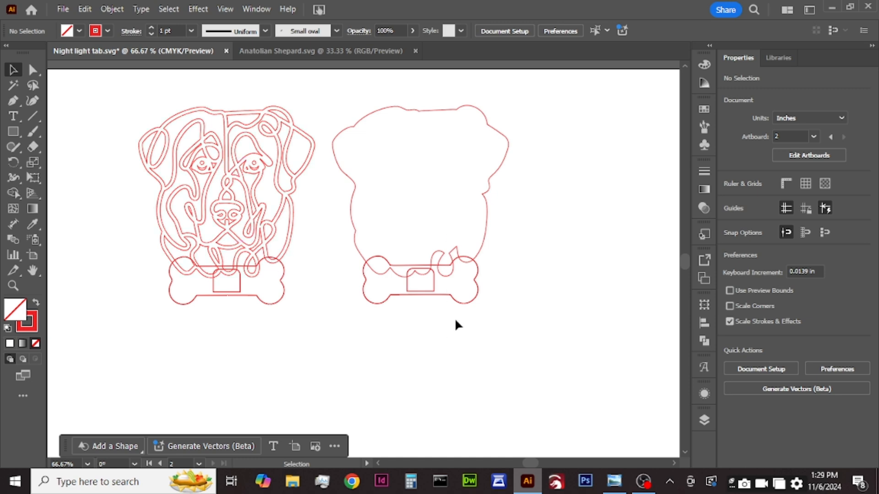
# Step: Ungroup both bone groups so each bone outline is separate from its tab opening
pyautogui.click(432, 288)
pyautogui.rightClick(429, 288)
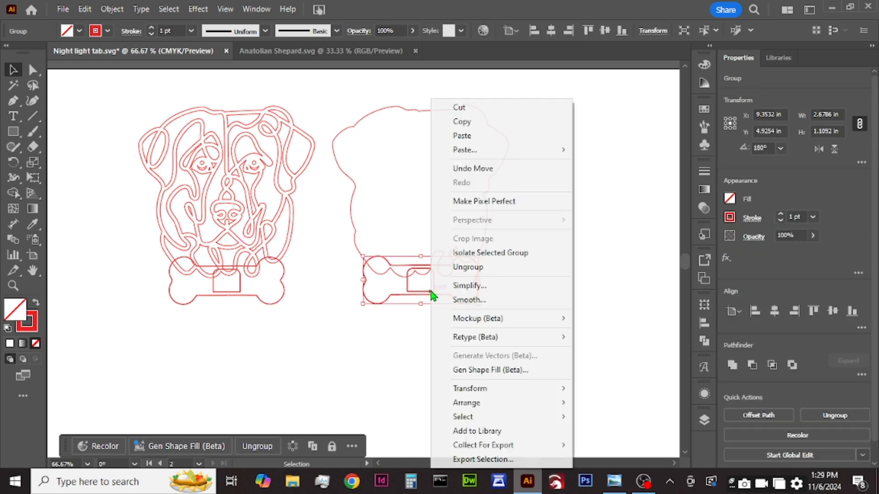
pyautogui.click(462, 267)
pyautogui.click(445, 325)
pyautogui.rightClick(284, 299)
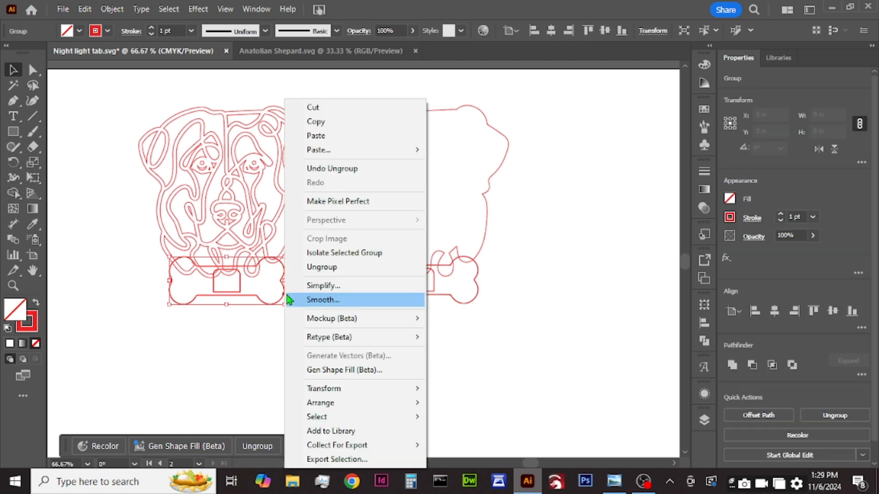
pyautogui.click(291, 263)
pyautogui.click(312, 327)
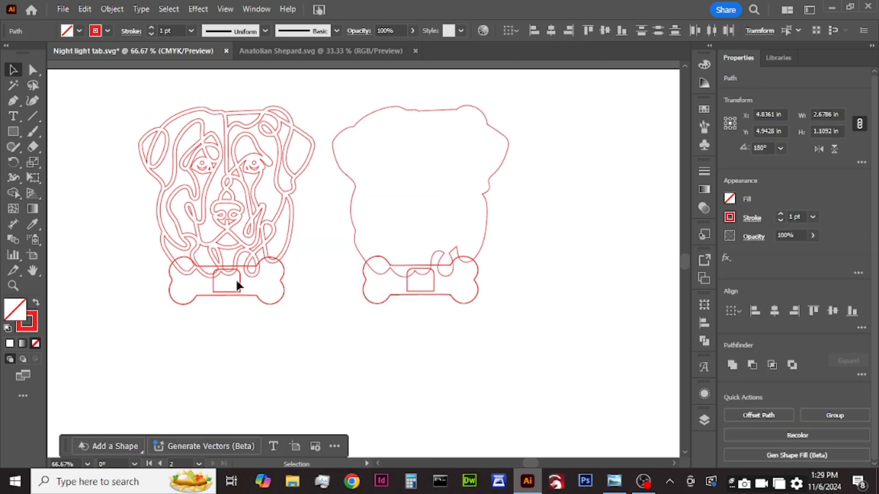
# Step: Unite the detailed dog head with its overlapping bone outline, keeping the tab opening as a separate path
pyautogui.moveTo(277, 221); pyautogui.dragTo(268, 186)
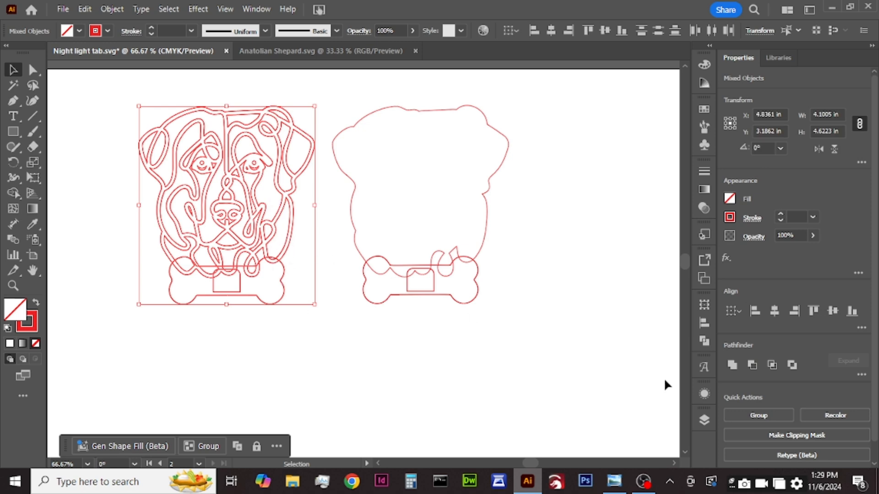
pyautogui.click(704, 344)
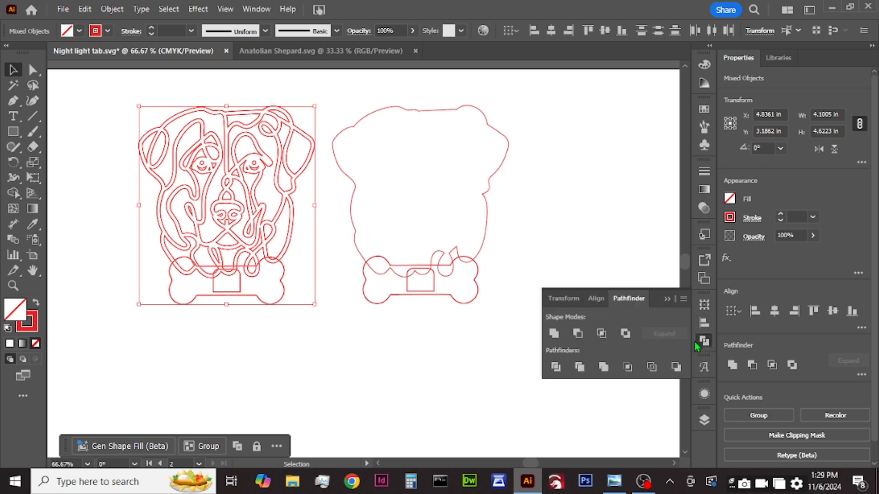
pyautogui.click(559, 339)
pyautogui.click(481, 350)
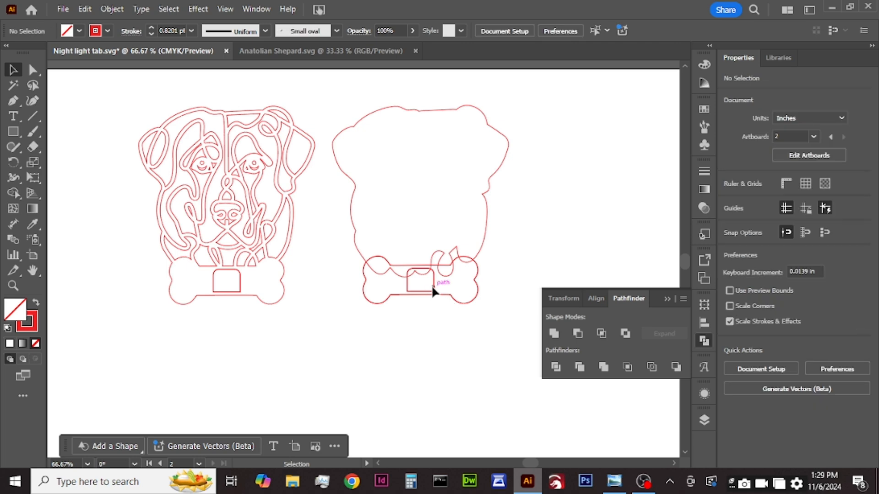
# Step: Unite the plain dog head backing with its bone outline, keeping the tab opening as a separate path
pyautogui.click(433, 290)
pyautogui.rightClick(433, 290)
pyautogui.click(318, 239)
pyautogui.moveTo(341, 225); pyautogui.dragTo(397, 312)
pyautogui.click(555, 335)
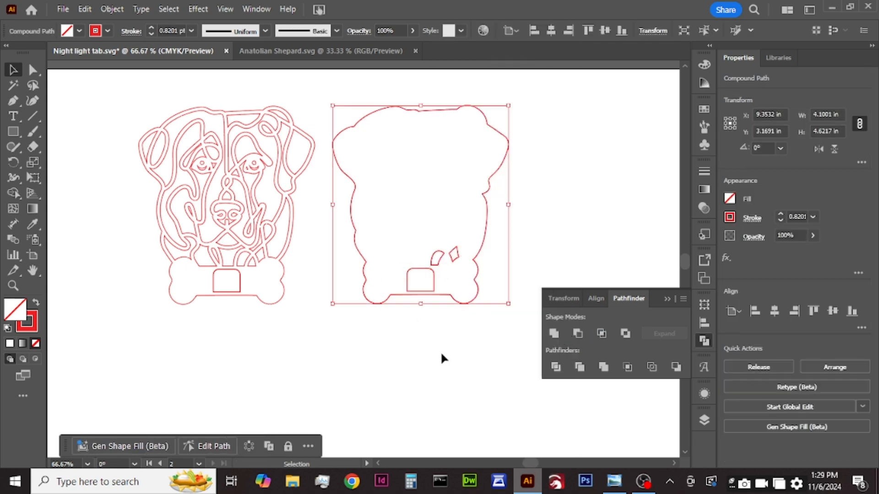
pyautogui.click(458, 330)
pyautogui.click(668, 301)
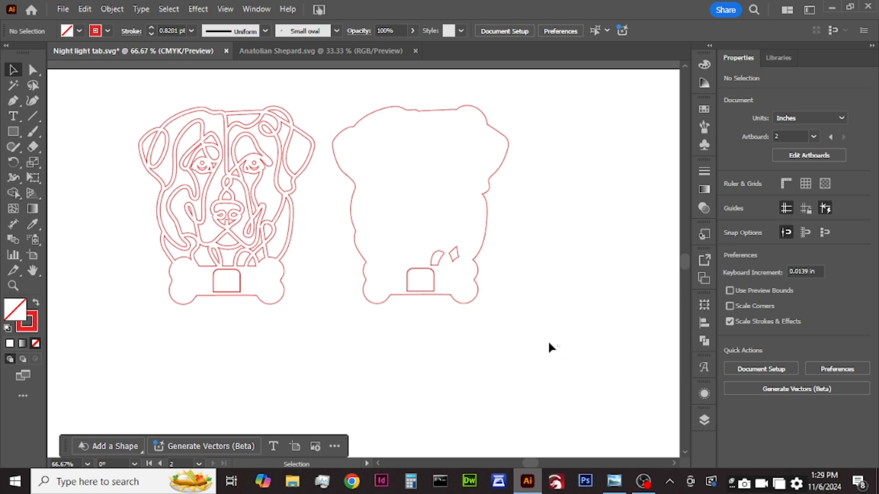
# Step: Group the backing shape with its tab opening, and group the detailed head with its own tab opening
pyautogui.moveTo(411, 239); pyautogui.dragTo(408, 230)
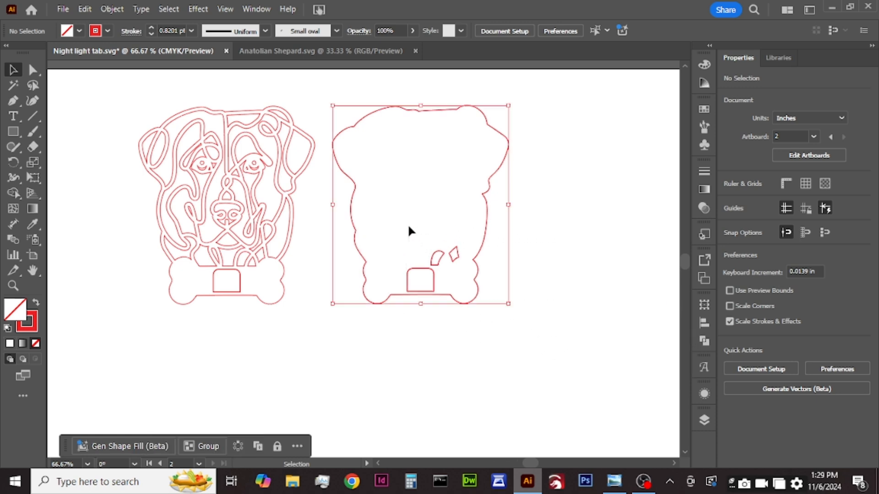
pyautogui.rightClick(455, 250)
pyautogui.click(474, 304)
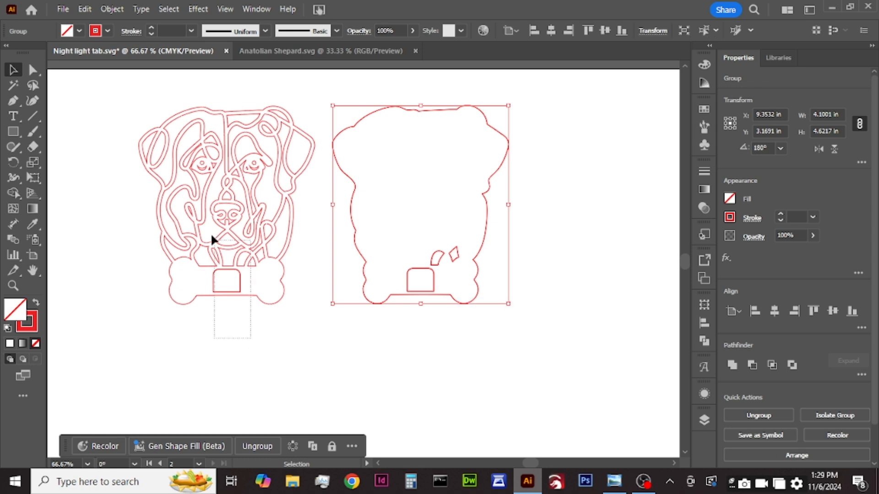
pyautogui.click(219, 250)
pyautogui.rightClick(220, 252)
pyautogui.click(290, 304)
pyautogui.click(252, 282)
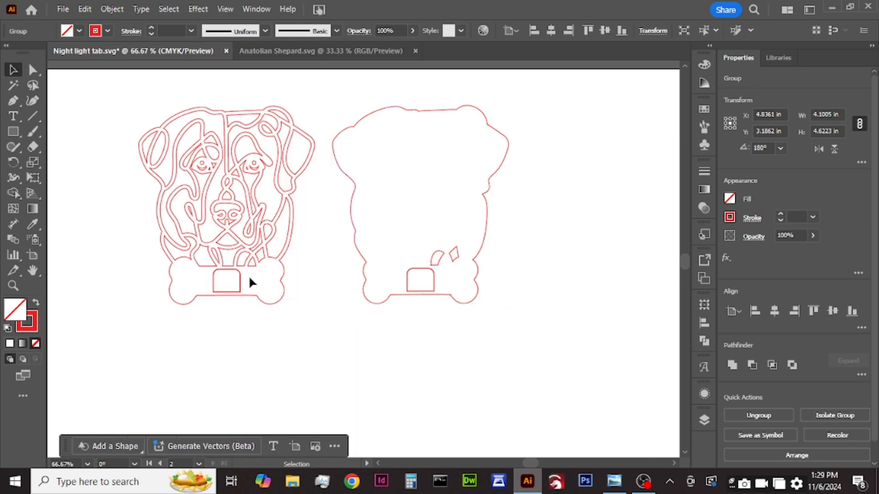
# Step: Shift the detailed dog head away from the backing and place the decorated bone nameplate below, midway between the two shapes
pyautogui.moveTo(251, 283); pyautogui.dragTo(310, 353)
pyautogui.click(324, 358)
pyautogui.click(320, 51)
pyautogui.click(399, 362)
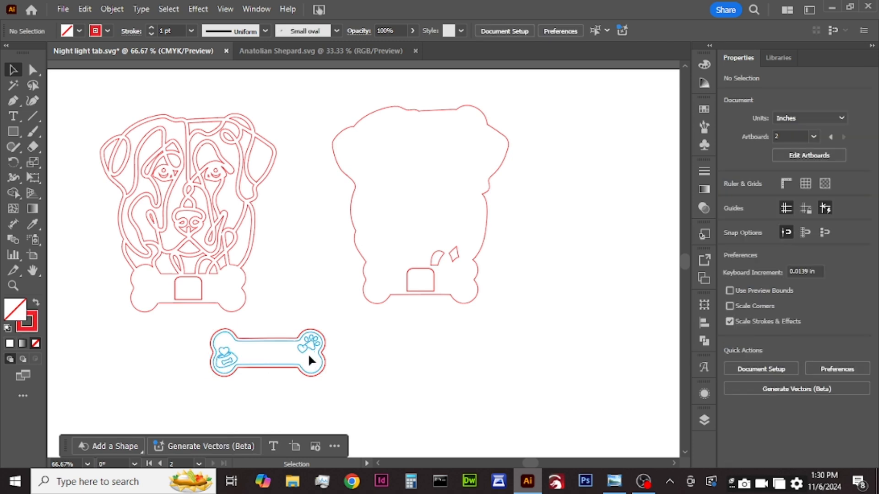
pyautogui.moveTo(371, 349)
pyautogui.mouseDown()
pyautogui.moveTo(316, 349)
pyautogui.moveTo(379, 349)
pyautogui.moveTo(373, 341)
pyautogui.mouseUp()
pyautogui.click(492, 384)
# Step: Add an area text reading "Oreo" just below the decorated bone nameplate
pyautogui.scroll(2, 295, 354)
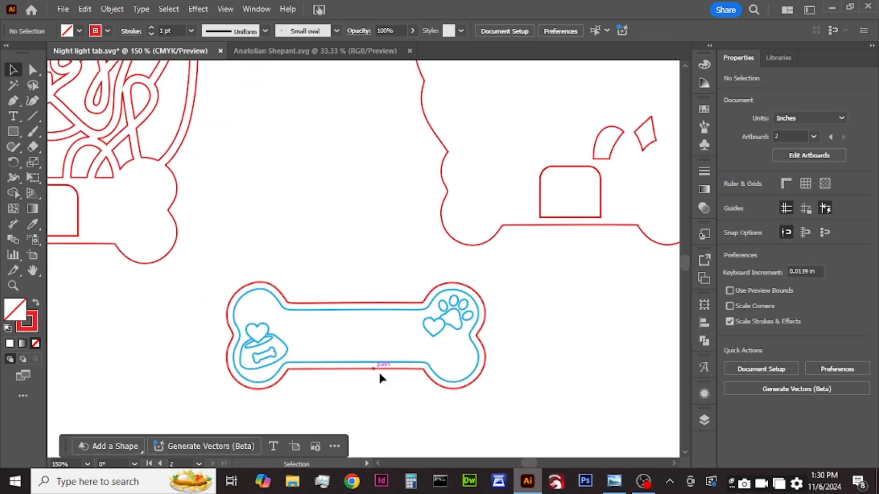
pyautogui.scroll(1, 379, 377)
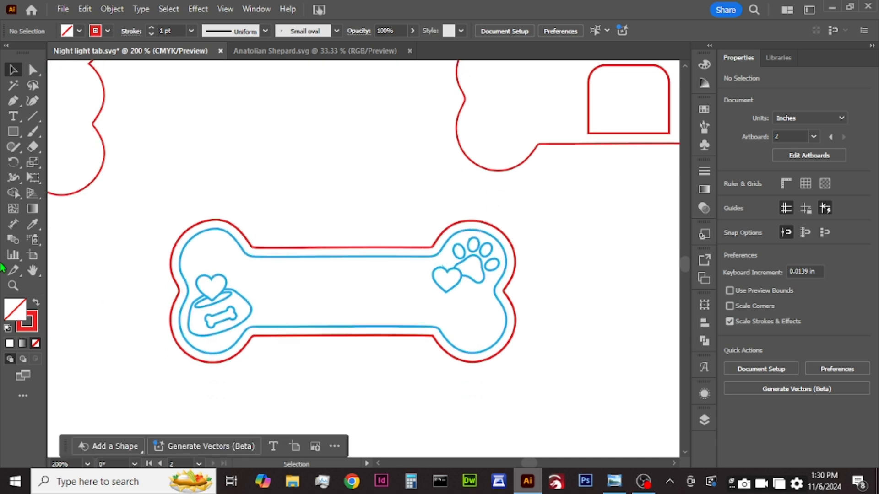
pyautogui.scroll(-2, 290, 373)
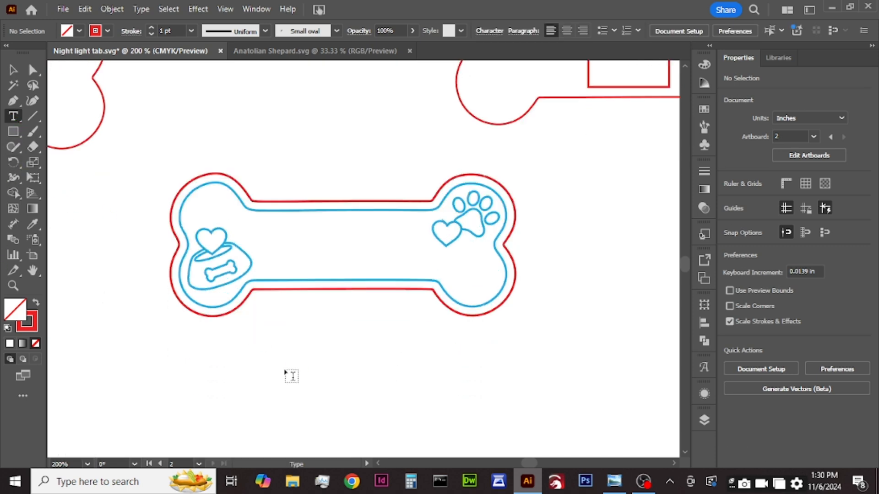
pyautogui.press('t')
pyautogui.scroll(-1, 281, 376)
pyautogui.moveTo(246, 345); pyautogui.dragTo(430, 409)
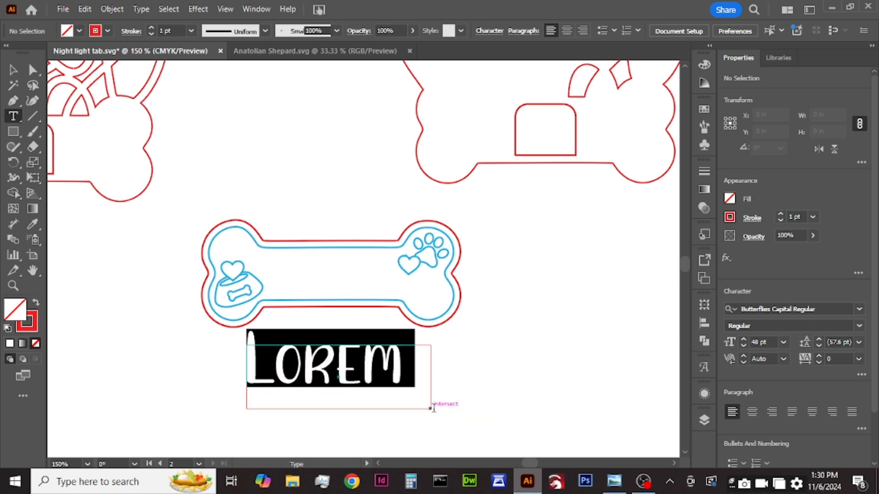
pyautogui.write('O')
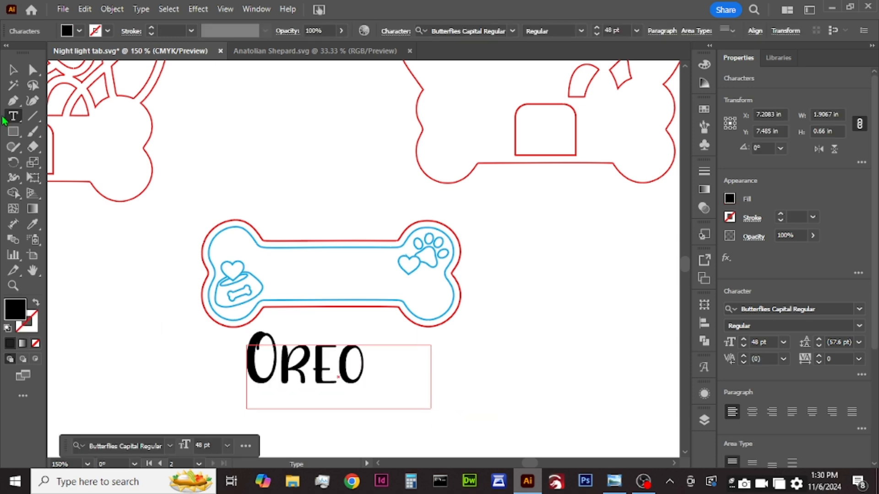
pyautogui.press('Escape')
# Step: Convert the Oreo text to outlines, scale it to about 0.92 in wide and centre it inside the bone nameplate
pyautogui.rightClick(336, 376)
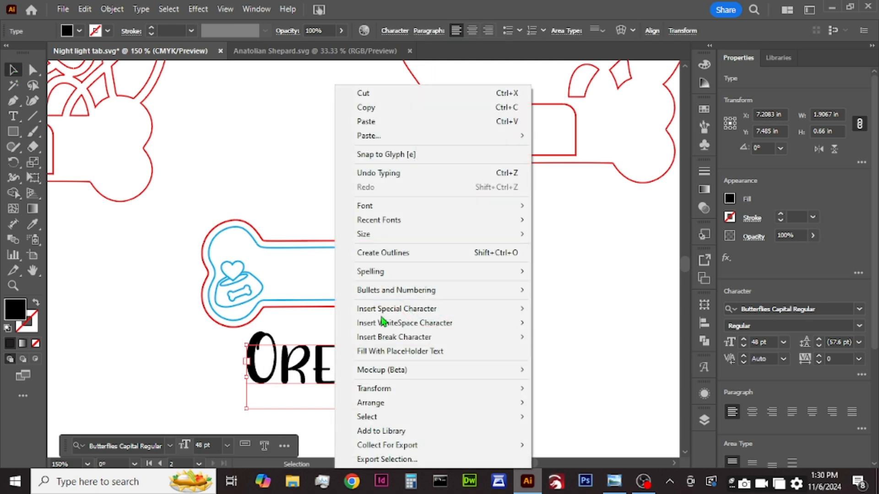
pyautogui.click(414, 255)
pyautogui.moveTo(324, 370); pyautogui.dragTo(350, 276)
pyautogui.moveTo(334, 242); pyautogui.dragTo(355, 254)
pyautogui.moveTo(361, 286); pyautogui.dragTo(344, 282)
pyautogui.press('Down')
pyautogui.press('Down')
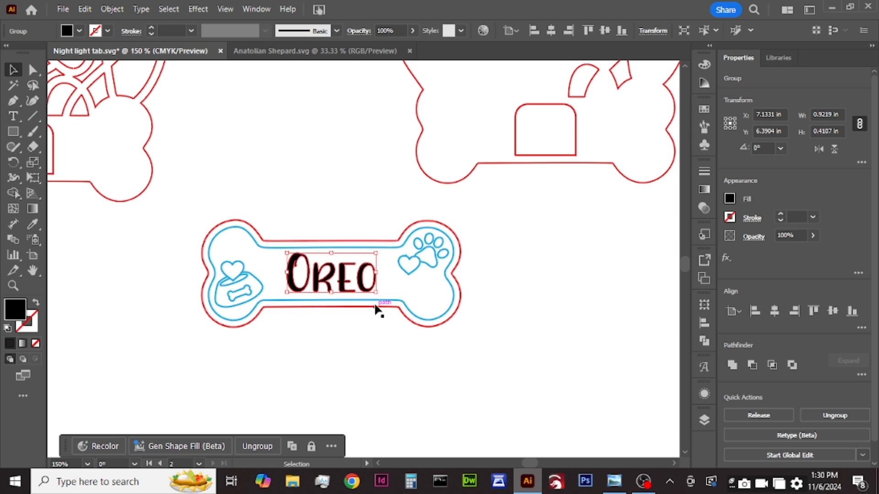
pyautogui.click(419, 395)
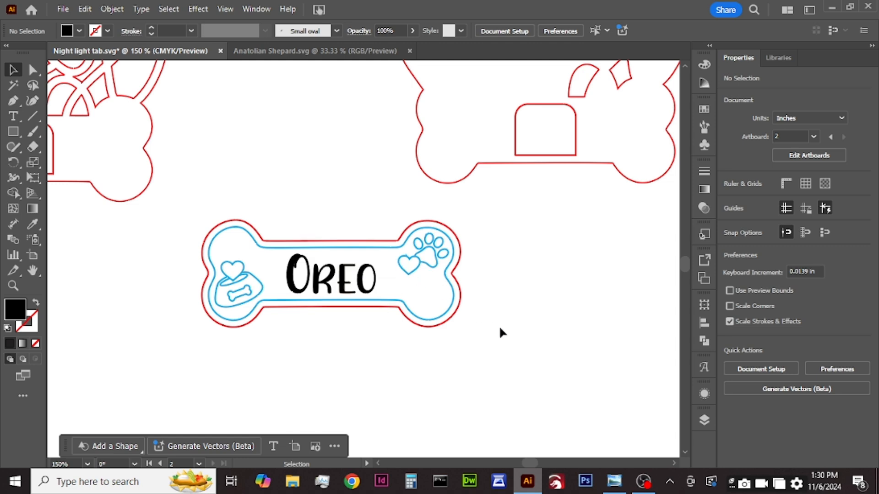
pyautogui.scroll(-3, 502, 333)
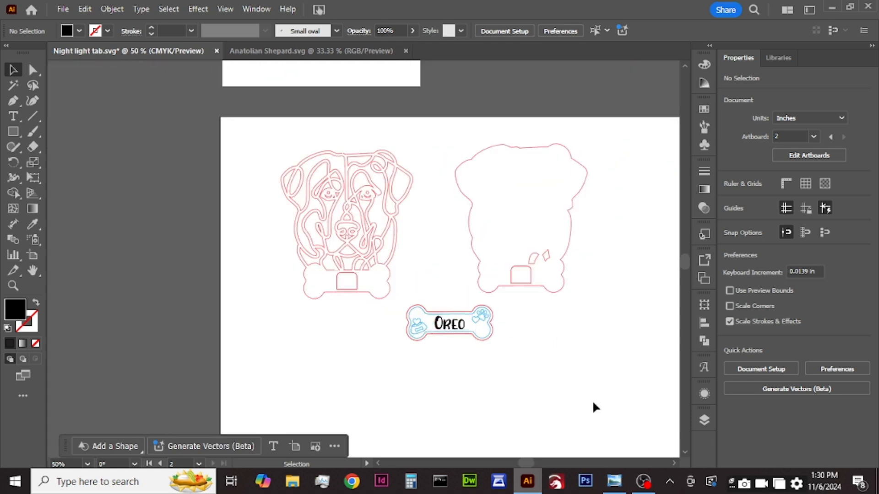
pyautogui.moveTo(242, 146); pyautogui.dragTo(463, 308)
pyautogui.click(583, 387)
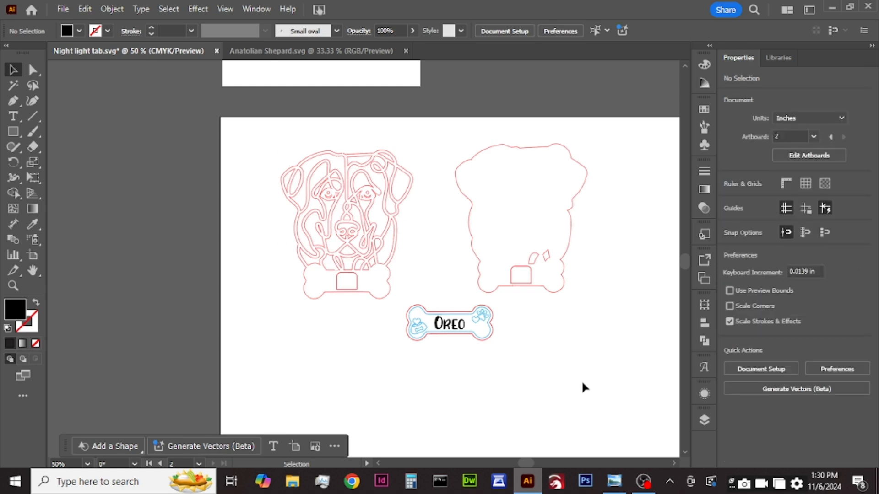